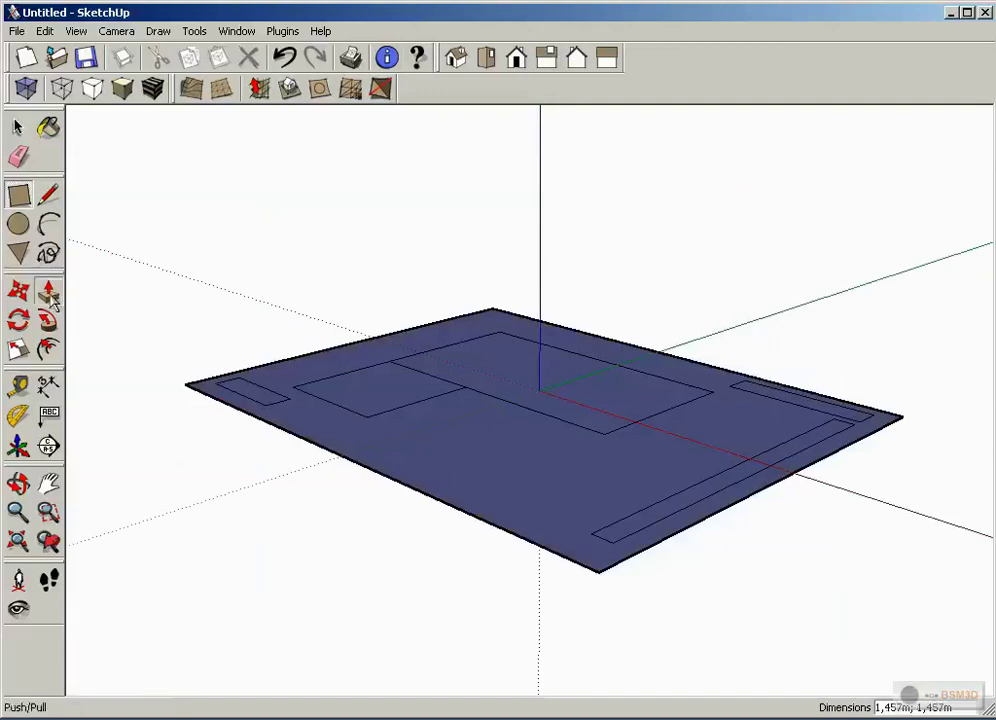
Pull the central rectangle up into a tall main block, plus a lower annex and small corner box
click(476, 356)
click(487, 240)
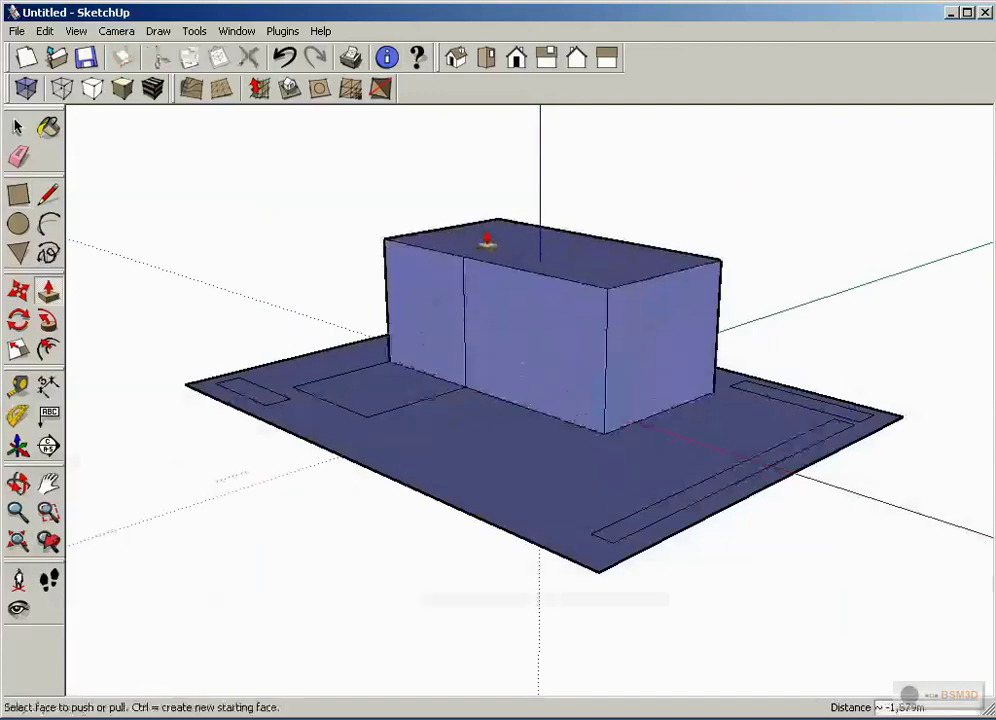
click(389, 362)
click(391, 329)
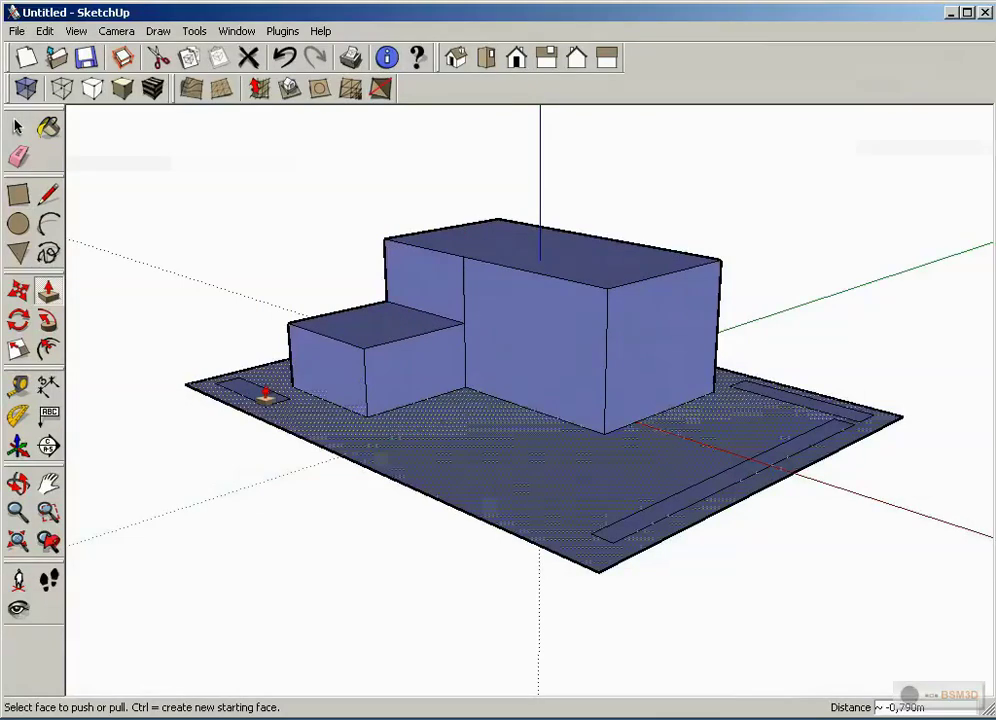
click(246, 394)
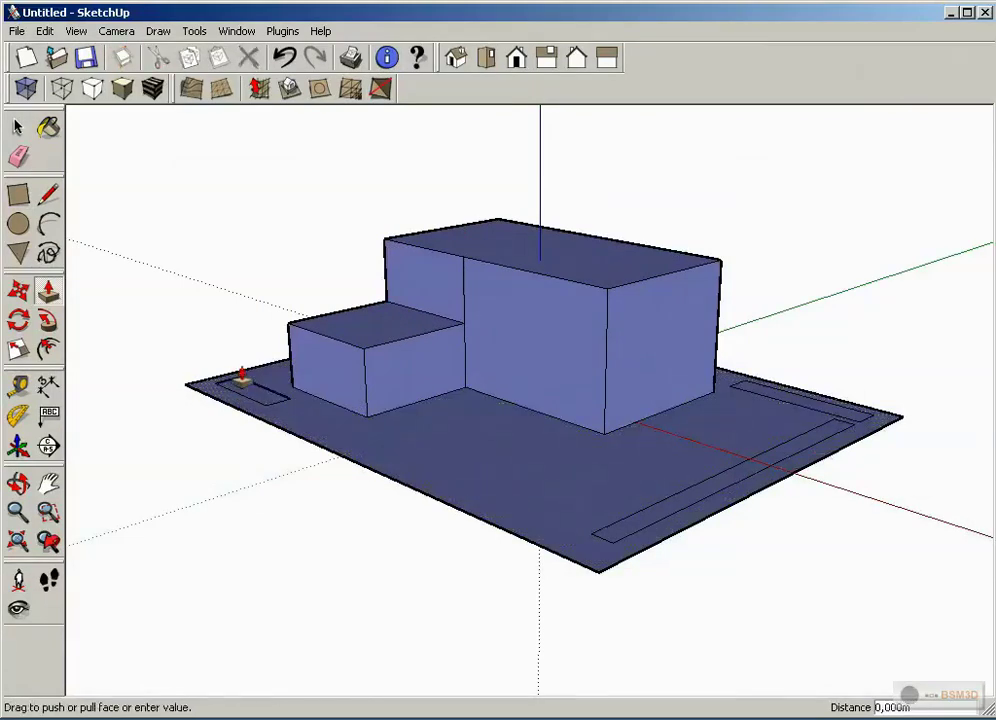
click(240, 376)
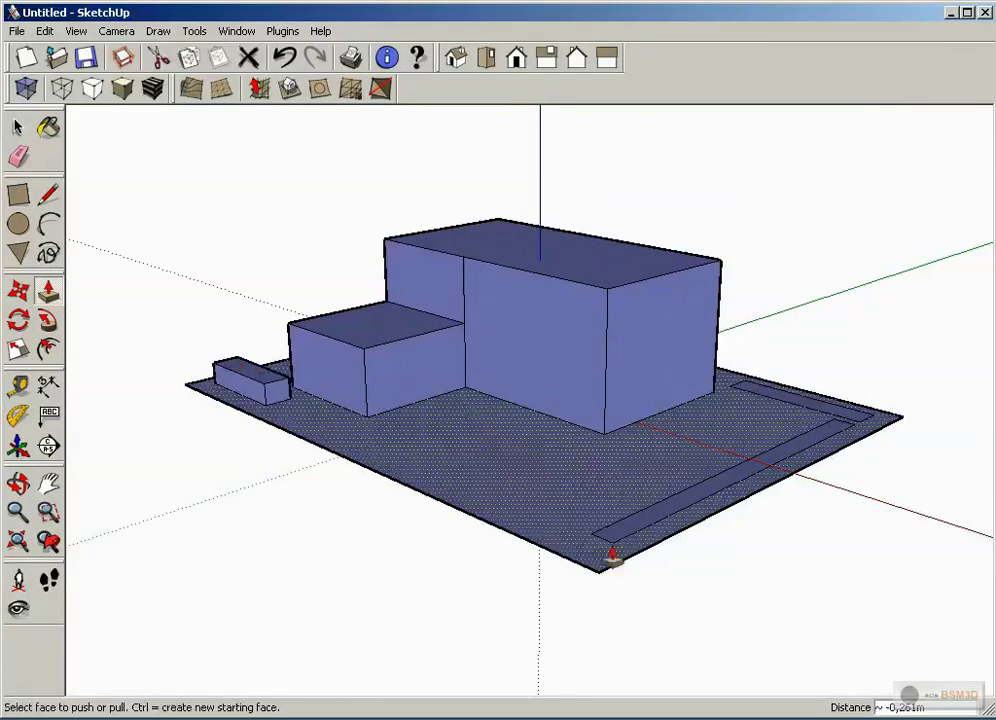
Raise the long front strip and the short strip beside it into low wall boxes
click(641, 524)
click(638, 502)
middle_drag(860, 494, 549, 596)
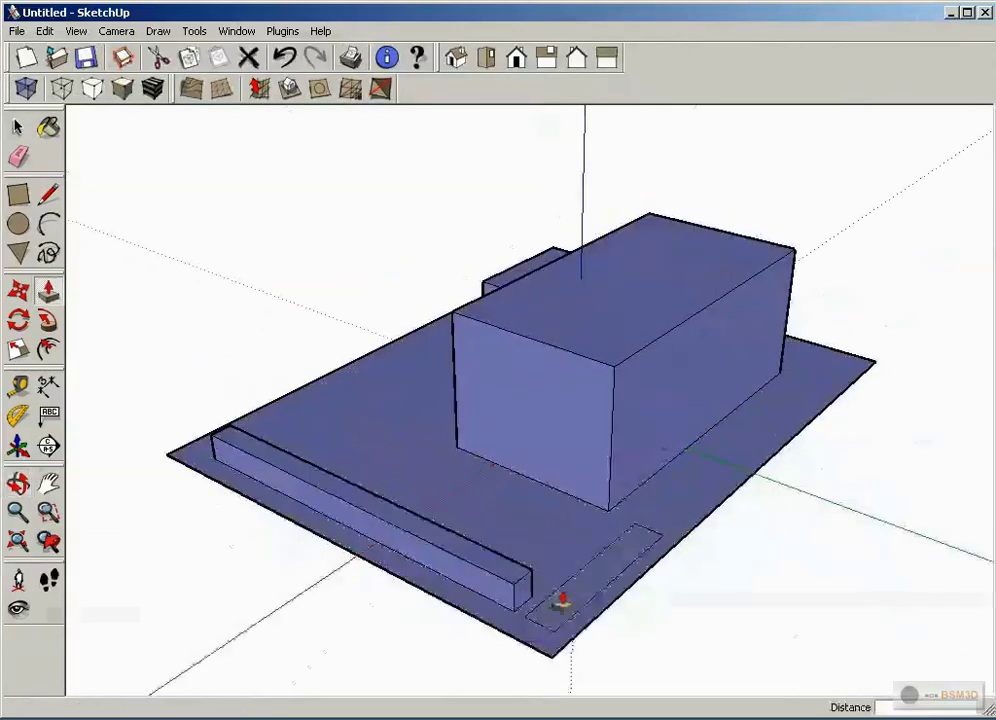
click(565, 594)
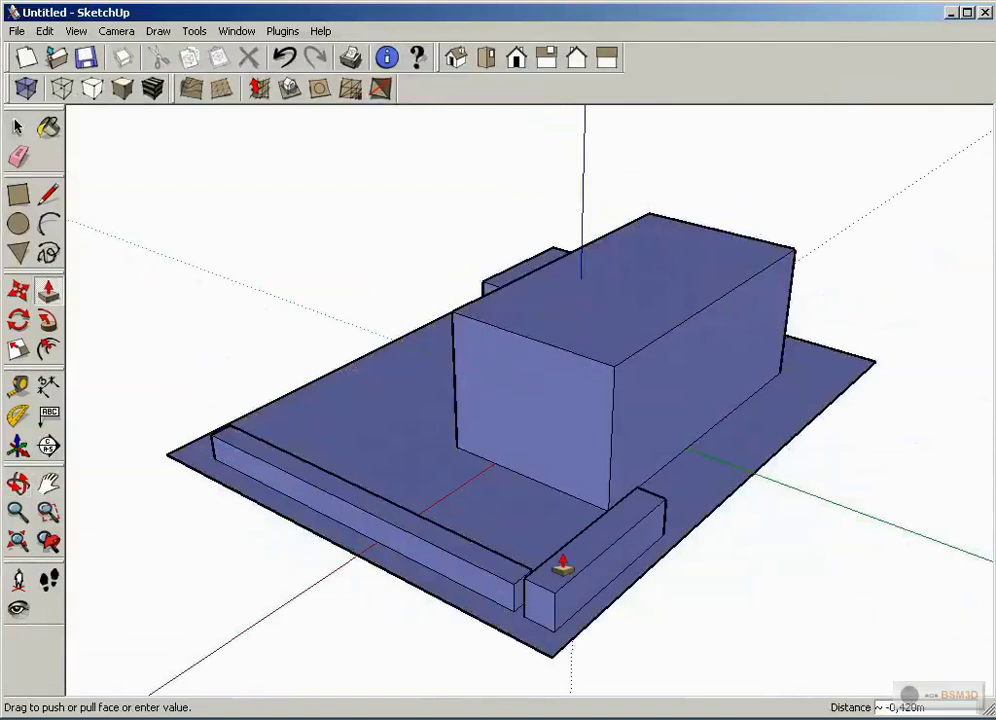
click(562, 574)
key(o)
drag(201, 594, 776, 578)
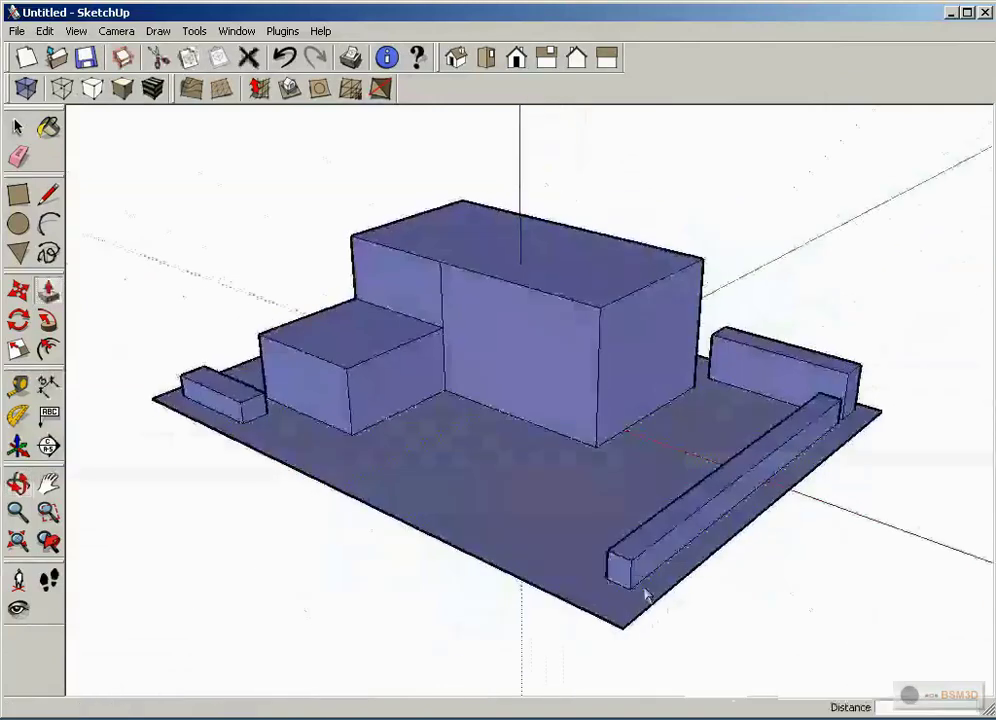
drag(291, 571, 538, 653)
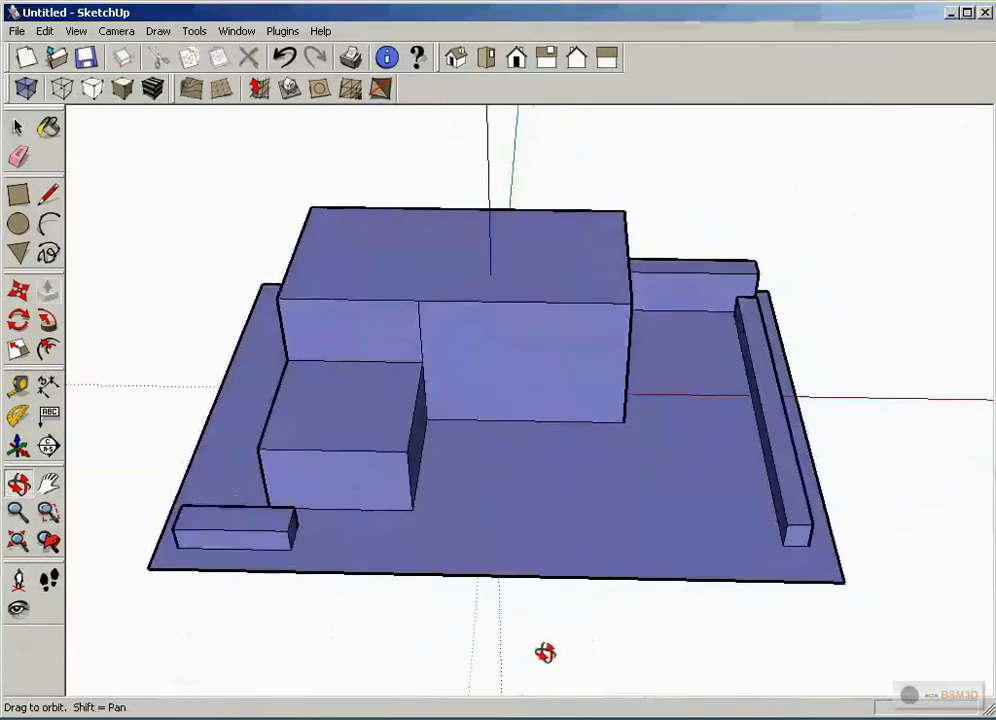
Draw a ridge line across the main block's top and lift it into a gable roof
key(m)
key(l)
click(295, 251)
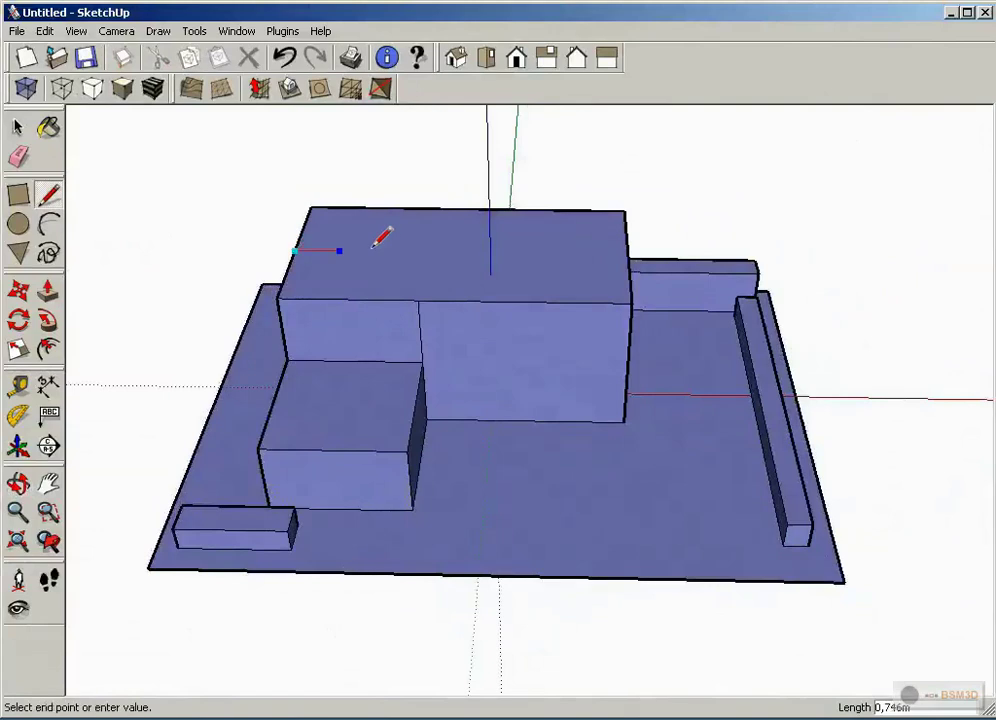
click(627, 254)
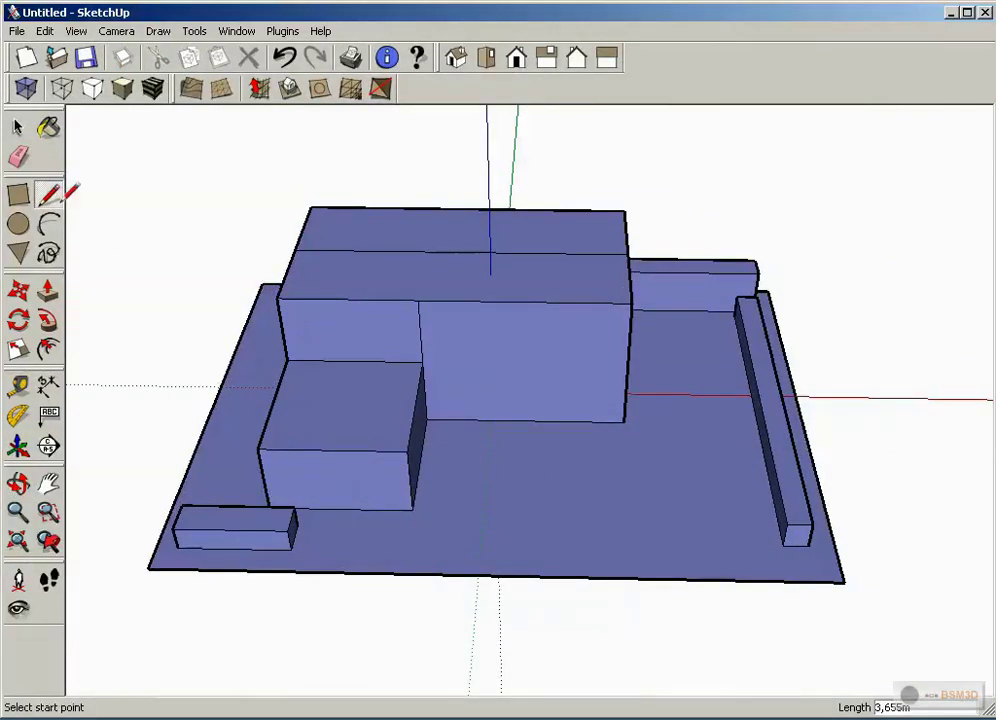
click(18, 290)
middle_drag(809, 438, 418, 438)
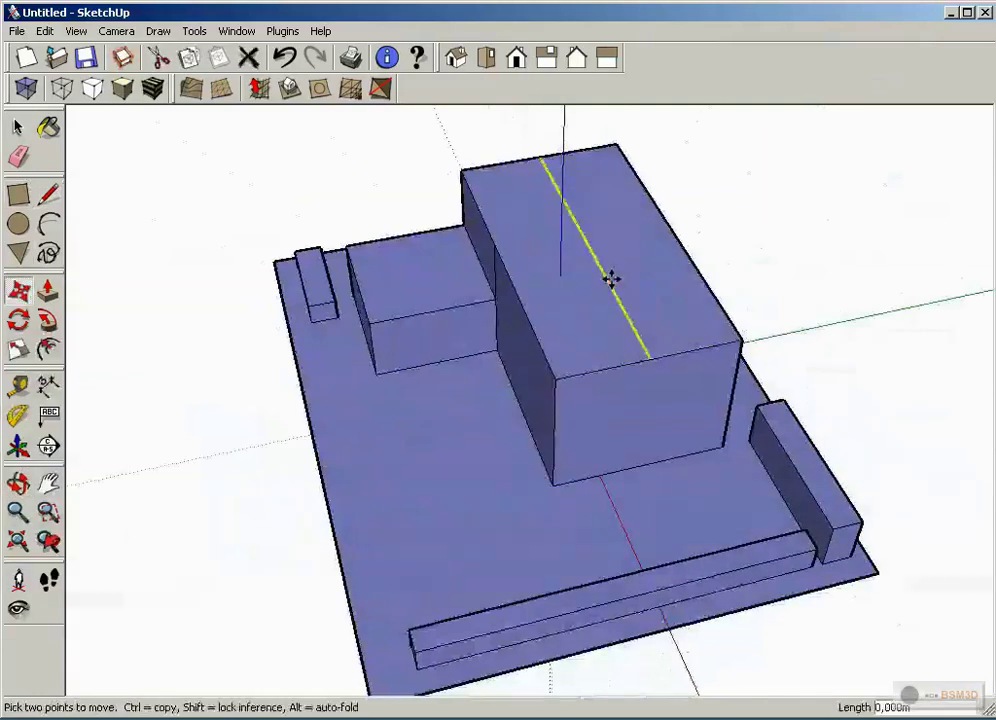
click(609, 280)
click(611, 238)
Raise the annex's top back edge so its roof slopes
middle_drag(611, 238, 400, 371)
click(389, 356)
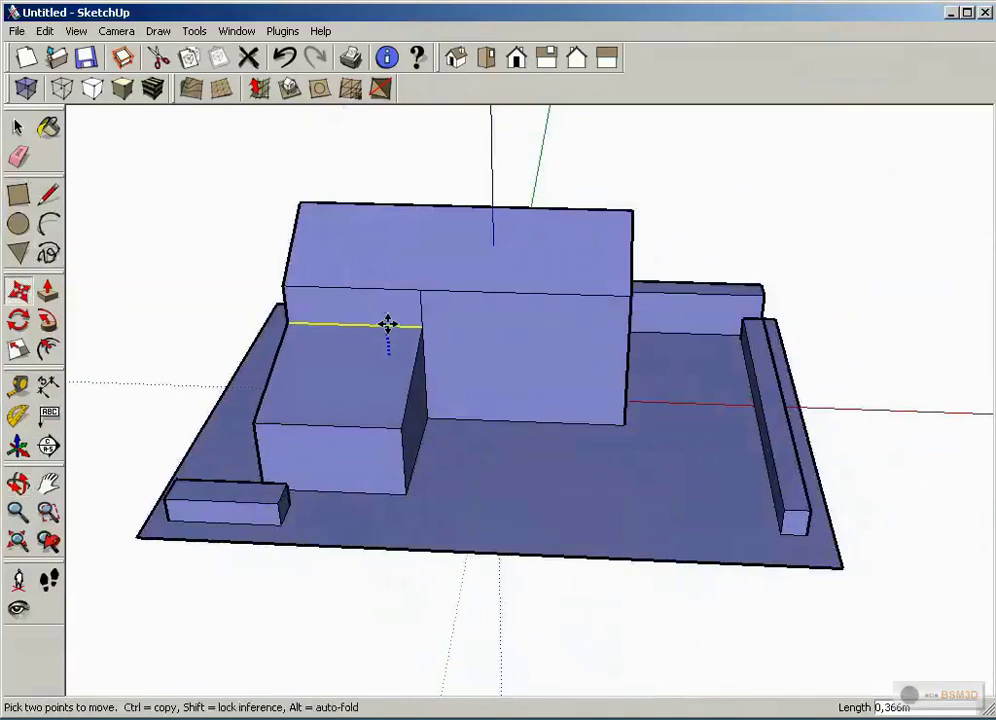
click(340, 507)
click(18, 196)
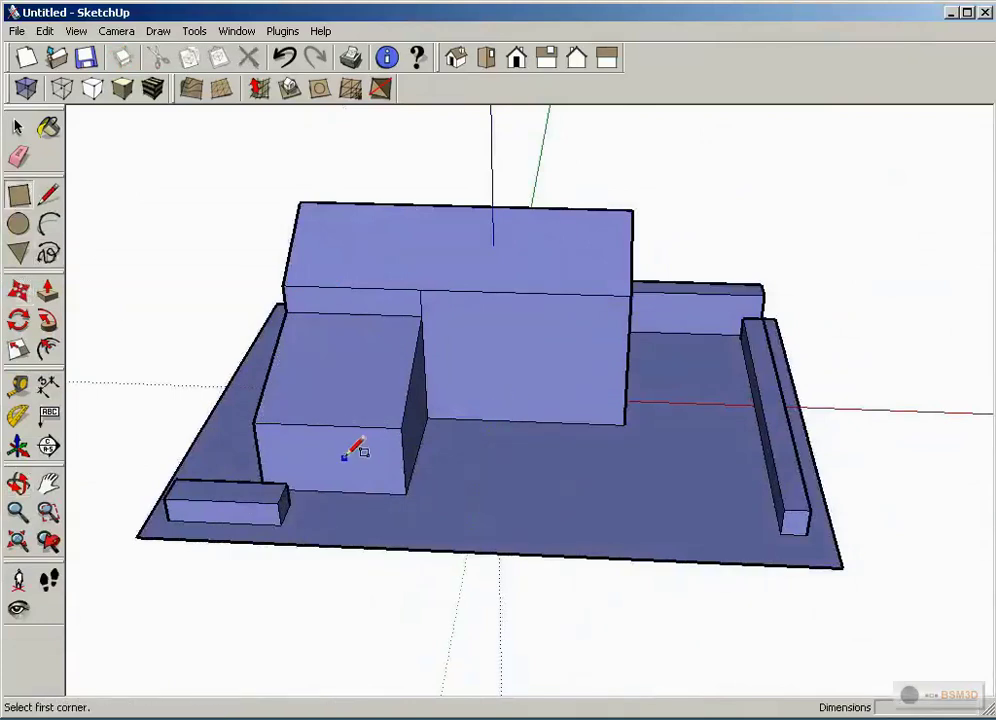
Draw window rectangles on the front faces of the annex and the main block
click(294, 447)
click(367, 470)
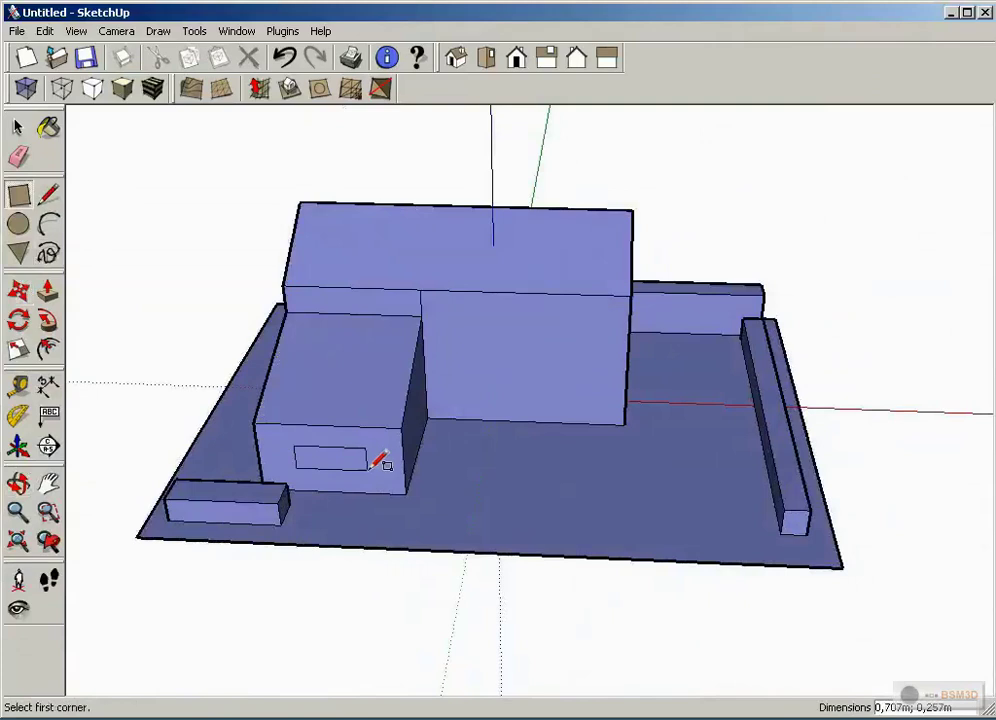
click(491, 376)
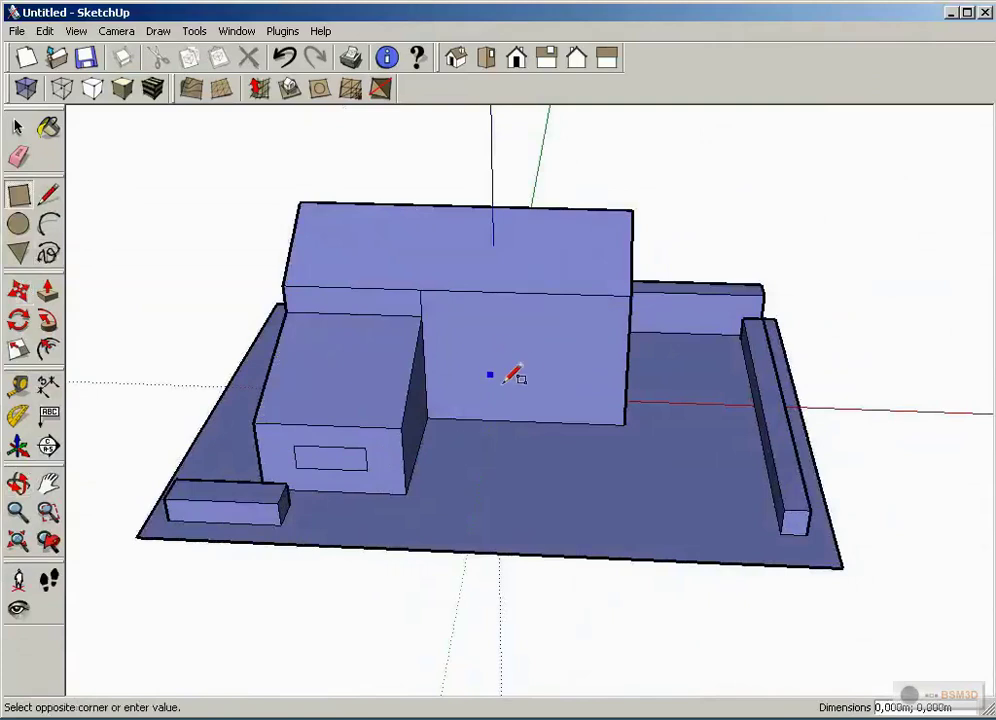
click(570, 400)
middle_drag(490, 548, 540, 473)
Push both window rectangles slightly inward to form recessed openings
click(48, 290)
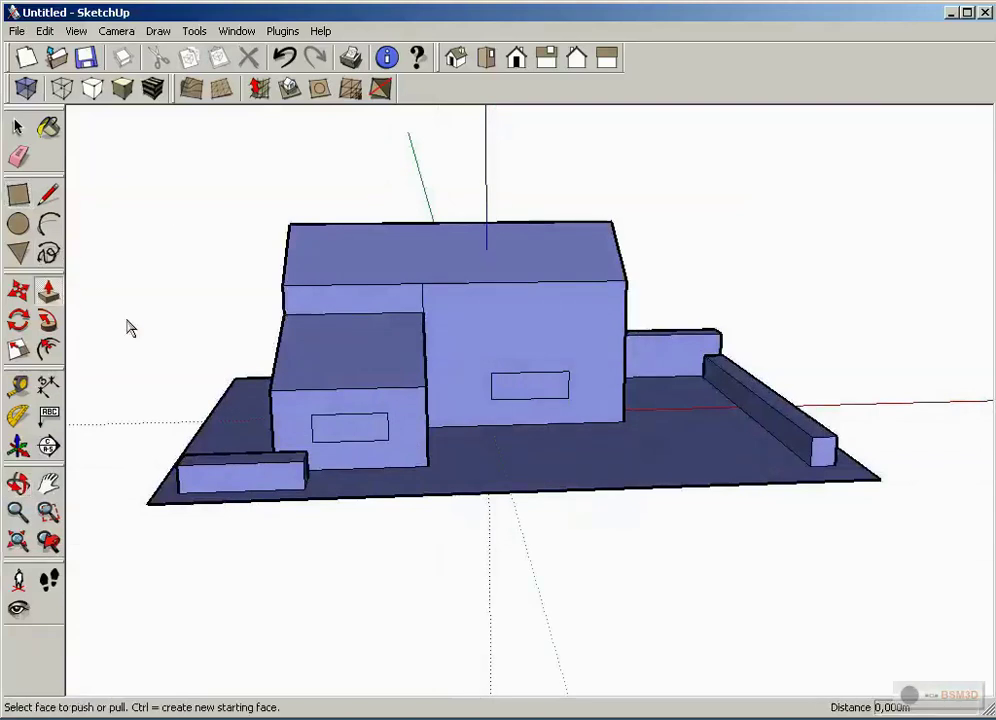
click(350, 430)
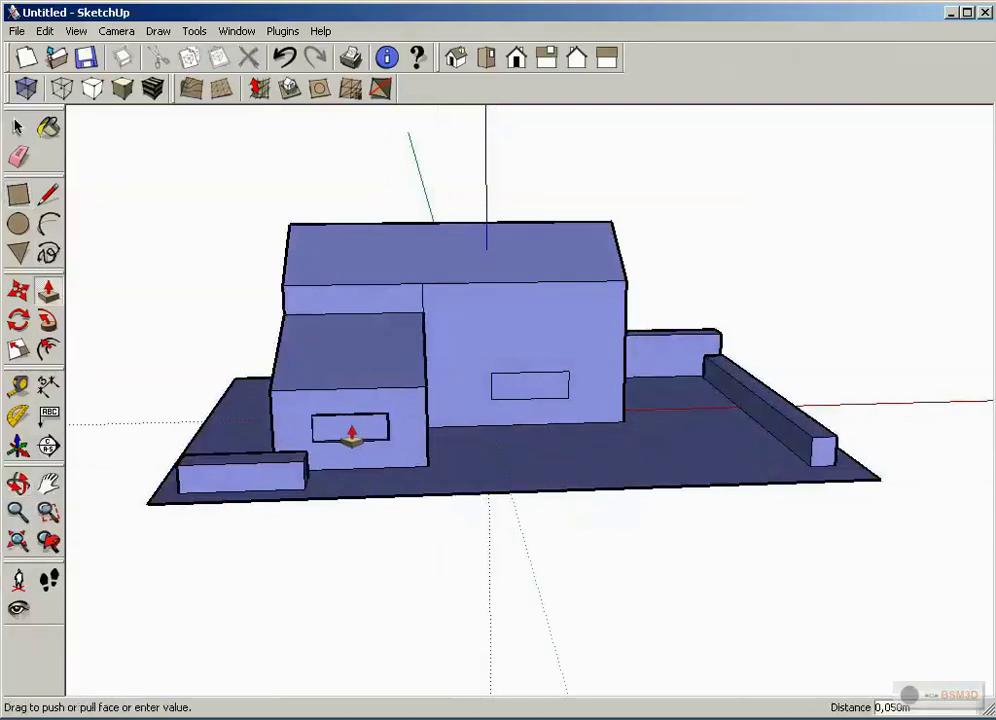
click(351, 432)
click(540, 389)
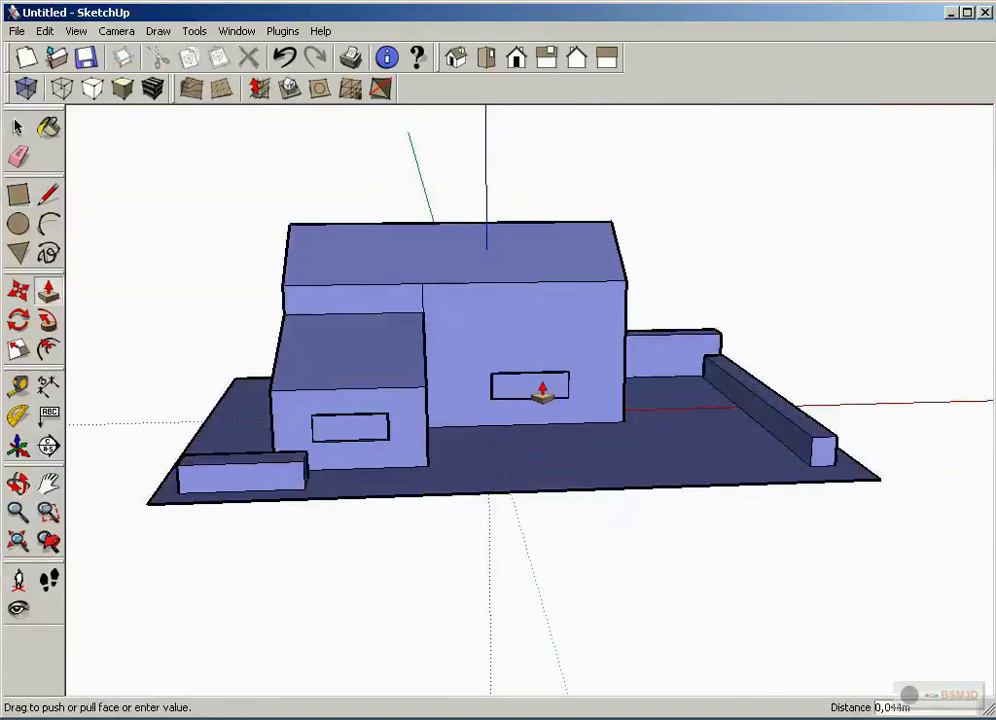
click(541, 390)
key(o)
drag(634, 544, 494, 547)
key(p)
mouse_move(486, 444)
middle_down()
mouse_move(507, 460)
mouse_move(482, 440)
mouse_move(489, 433)
mouse_move(617, 415)
mouse_move(745, 413)
mouse_move(807, 464)
mouse_move(500, 478)
mouse_move(126, 477)
mouse_move(651, 482)
mouse_move(542, 460)
mouse_move(552, 461)
mouse_move(545, 451)
middle_up()
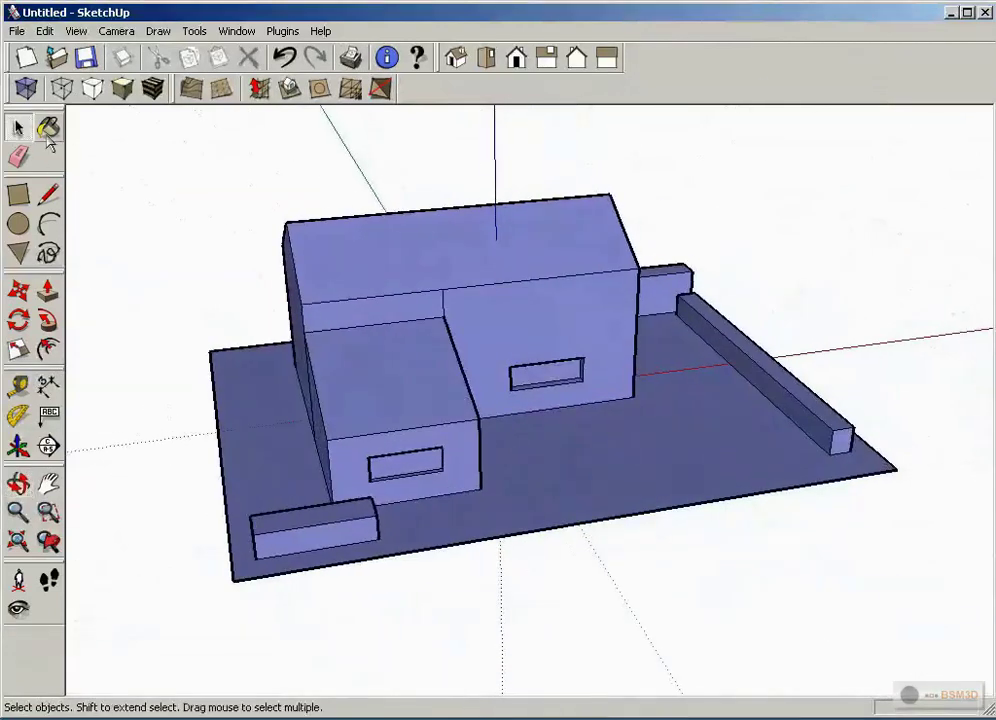
Pick the Brick-dark grout material from the Brick library for the Paint Bucket
click(48, 127)
drag(866, 94, 868, 134)
click(838, 233)
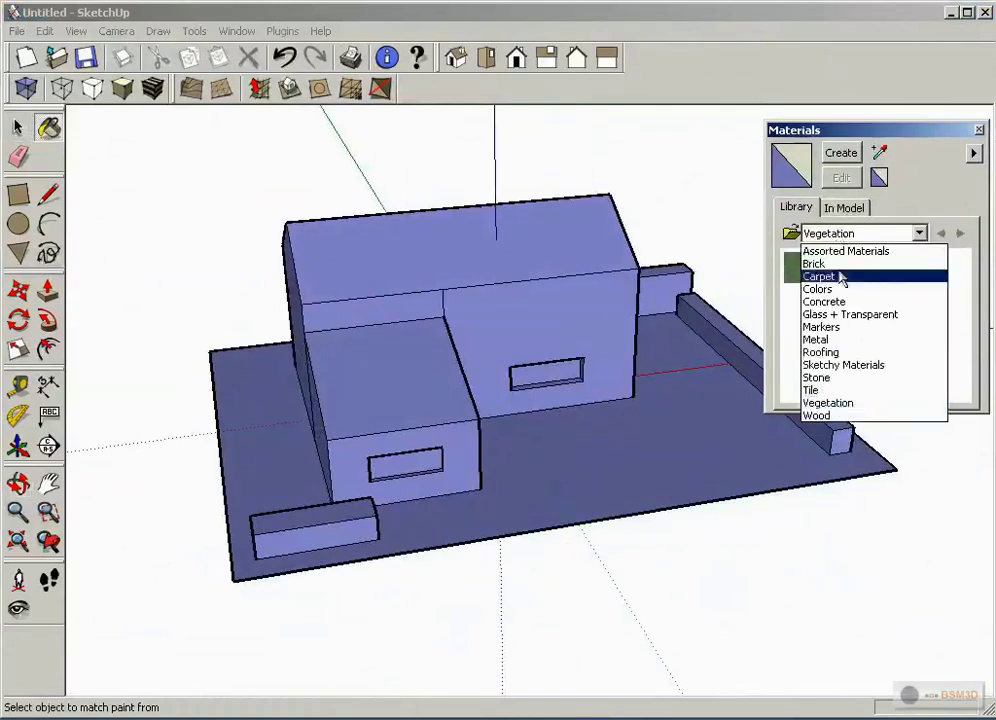
click(838, 264)
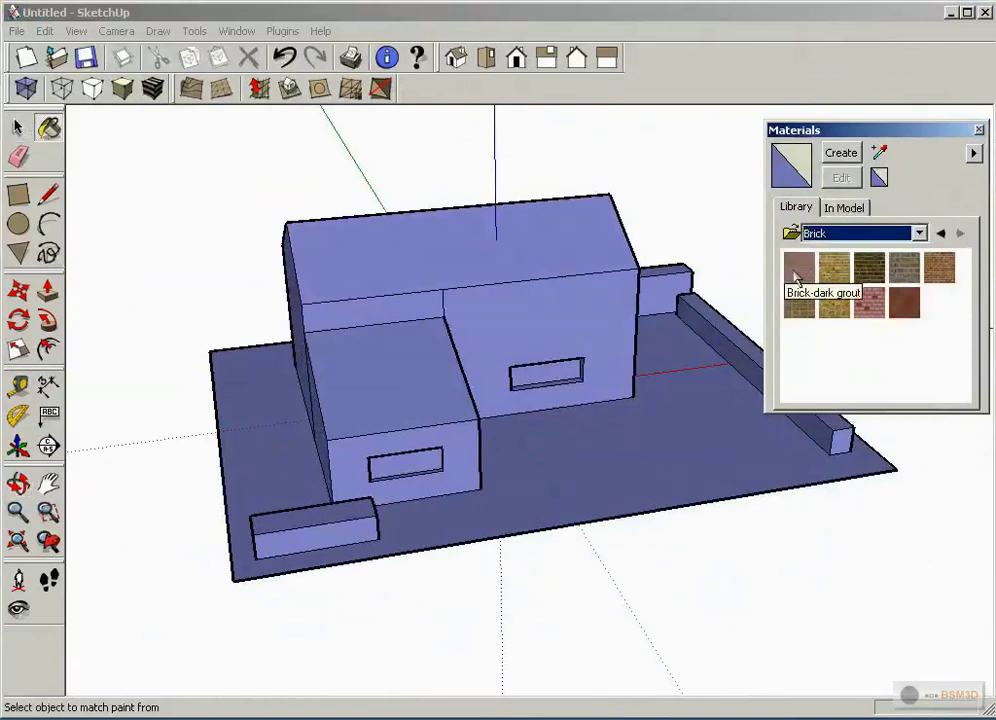
click(793, 268)
Paint the upper and lower front walls, annex side wall and gable end with brick
click(598, 313)
click(331, 456)
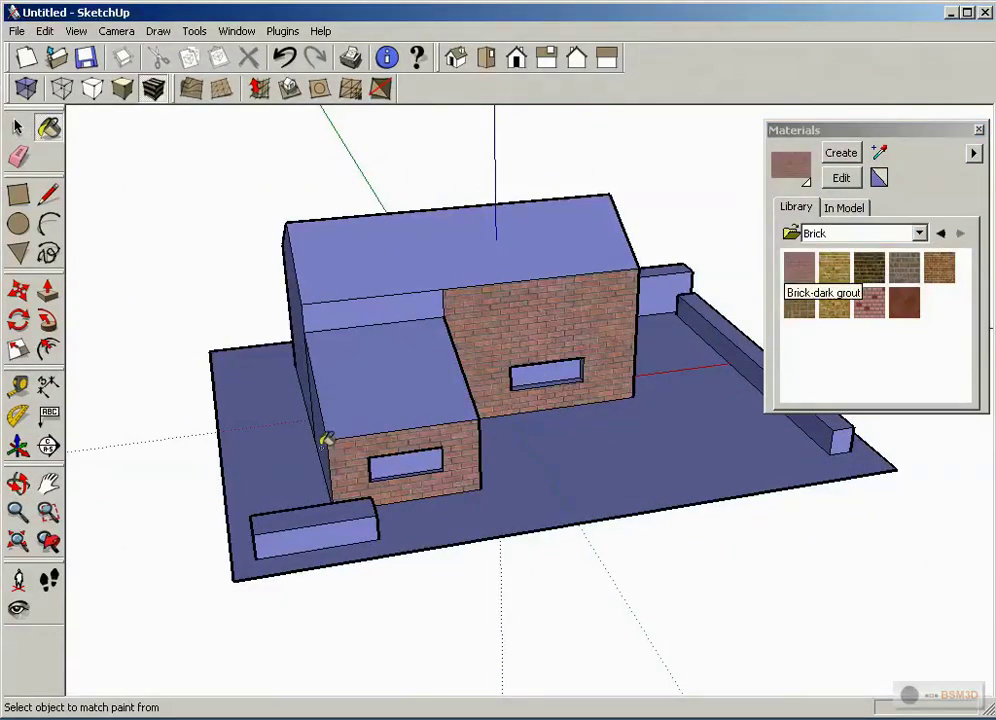
mouse_move(326, 440)
middle_down()
mouse_move(356, 527)
mouse_move(470, 390)
middle_up()
click(515, 470)
click(380, 460)
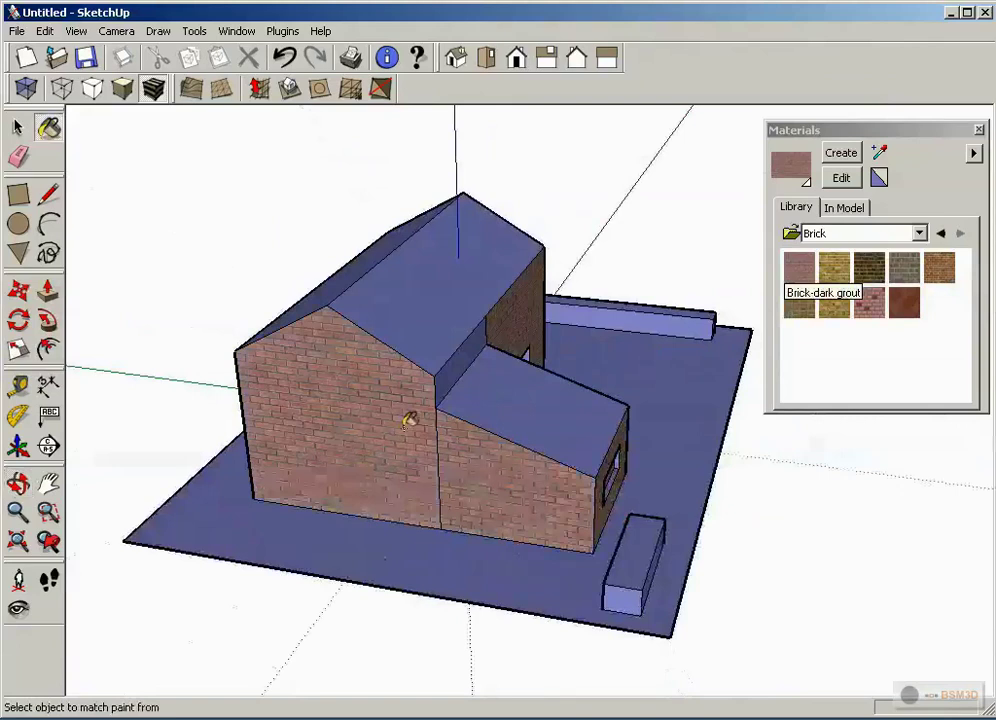
middle_drag(727, 411, 849, 485)
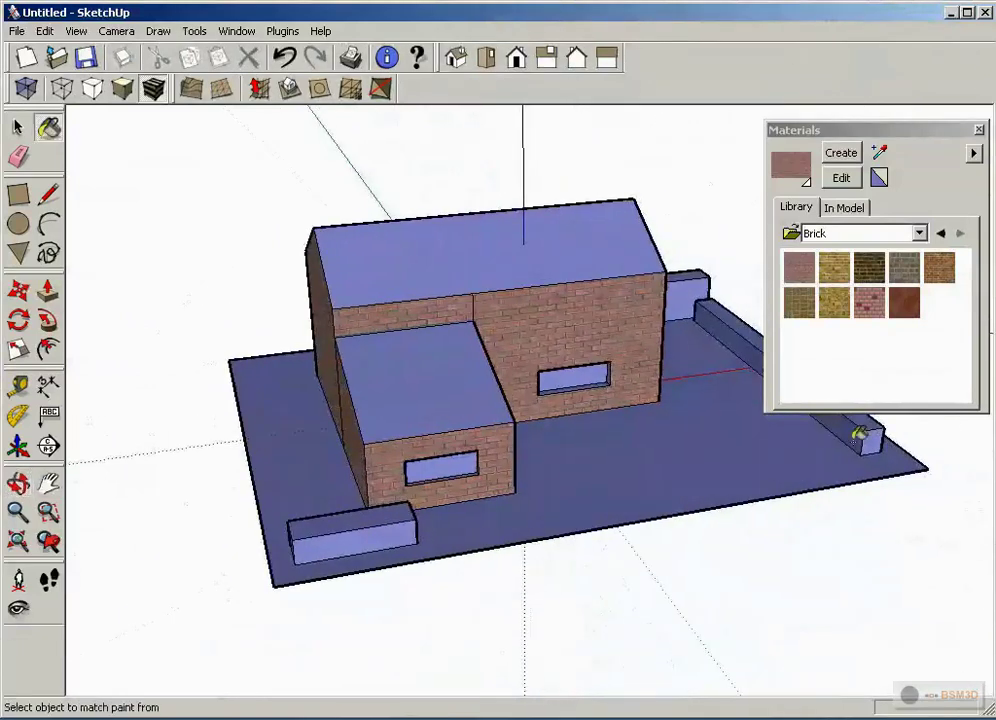
Choose the first Vegetation material and paint the ground plate and lower-left bench box green
click(836, 233)
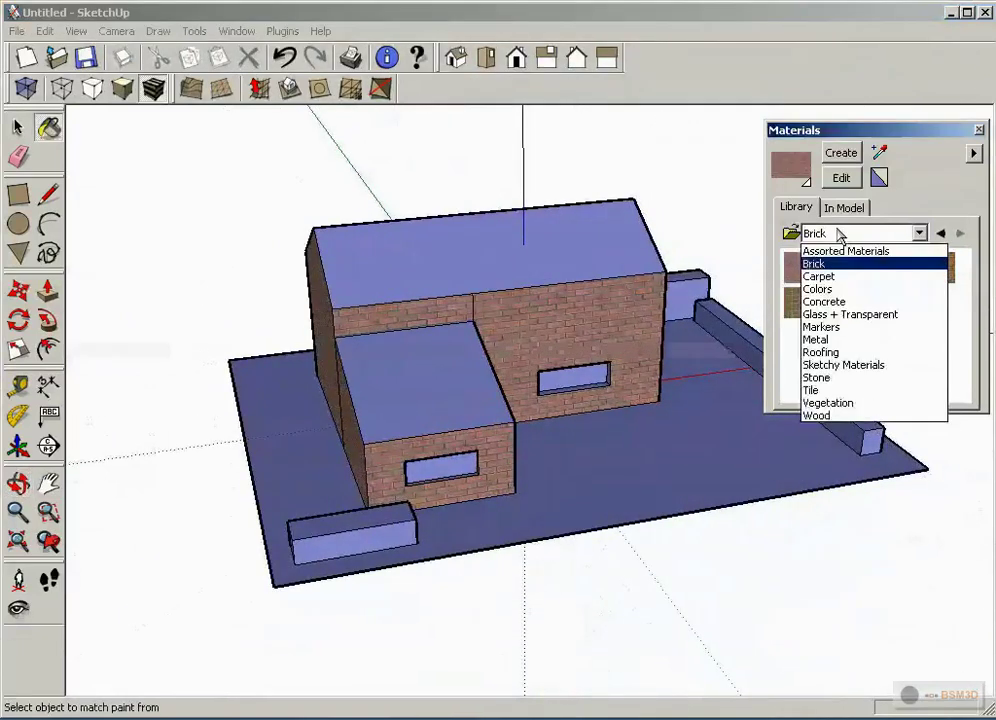
click(828, 403)
click(799, 268)
click(845, 462)
mouse_move(845, 462)
middle_down()
mouse_move(771, 477)
mouse_move(338, 478)
middle_up()
click(333, 477)
Paint the long front hedge box and the front-right blue box green
mouse_move(445, 516)
middle_down()
mouse_move(296, 527)
mouse_move(320, 452)
middle_up()
mouse_move(220, 450)
middle_down()
mouse_move(765, 471)
mouse_move(800, 502)
middle_up()
mouse_move(727, 500)
middle_down()
mouse_move(783, 540)
mouse_move(911, 460)
mouse_move(731, 512)
middle_up()
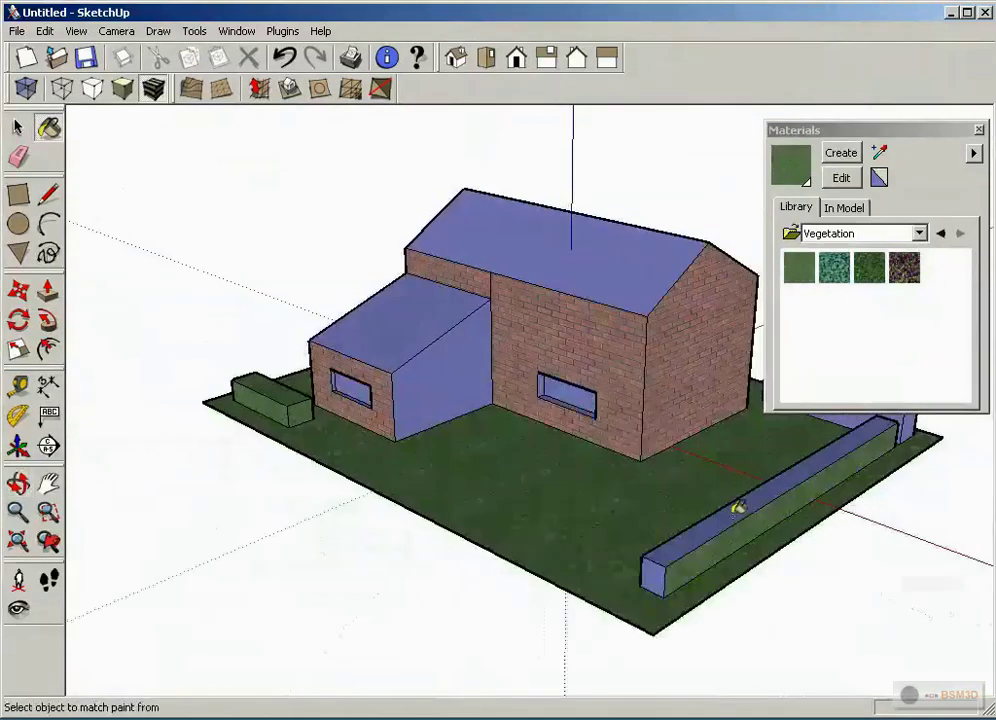
click(683, 545)
middle_drag(578, 549, 978, 494)
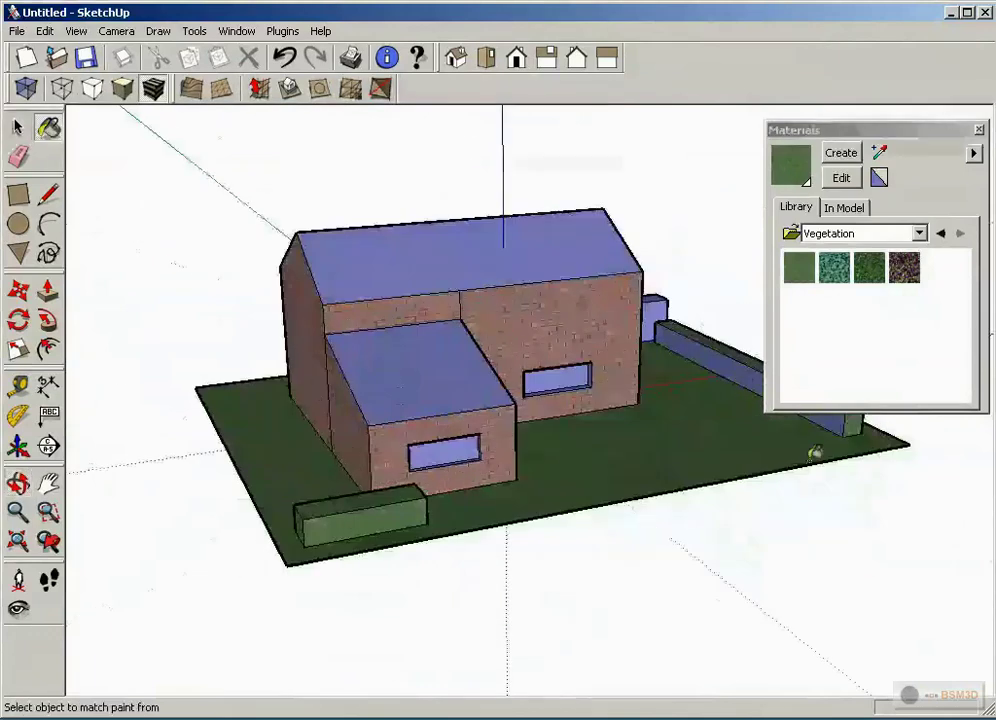
middle_drag(750, 388, 706, 592)
click(711, 585)
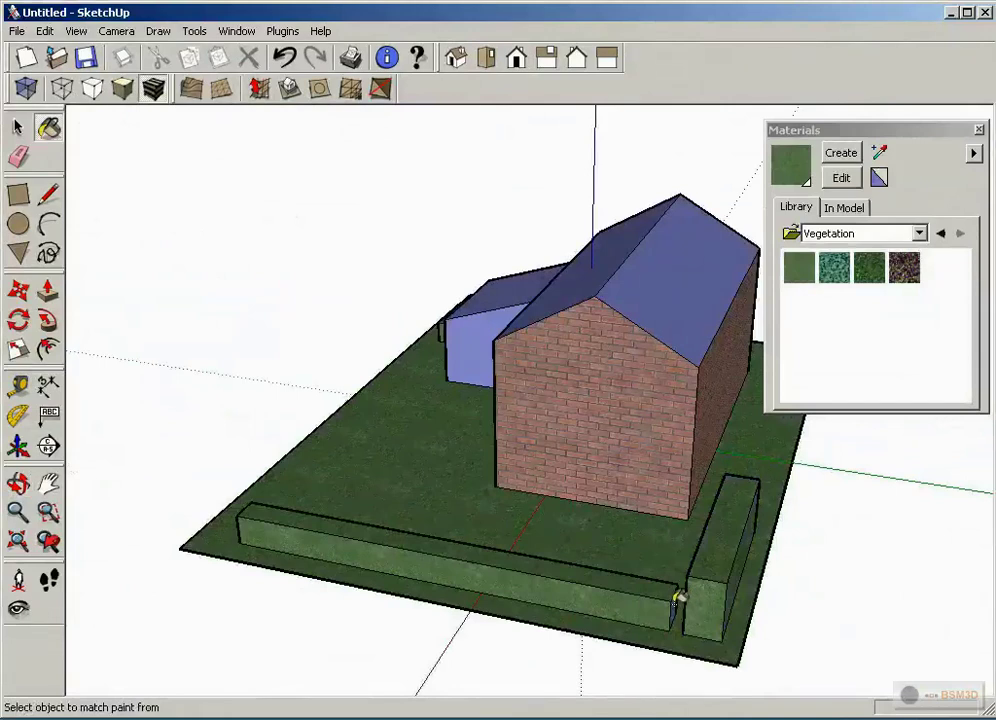
middle_drag(676, 598, 351, 529)
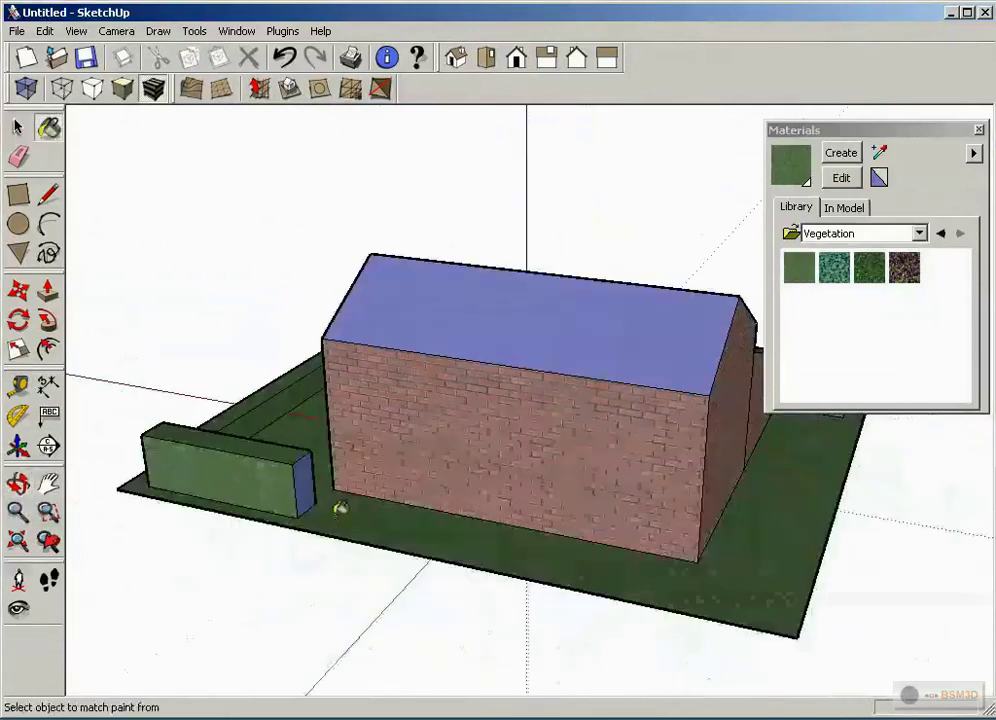
middle_drag(238, 502, 756, 436)
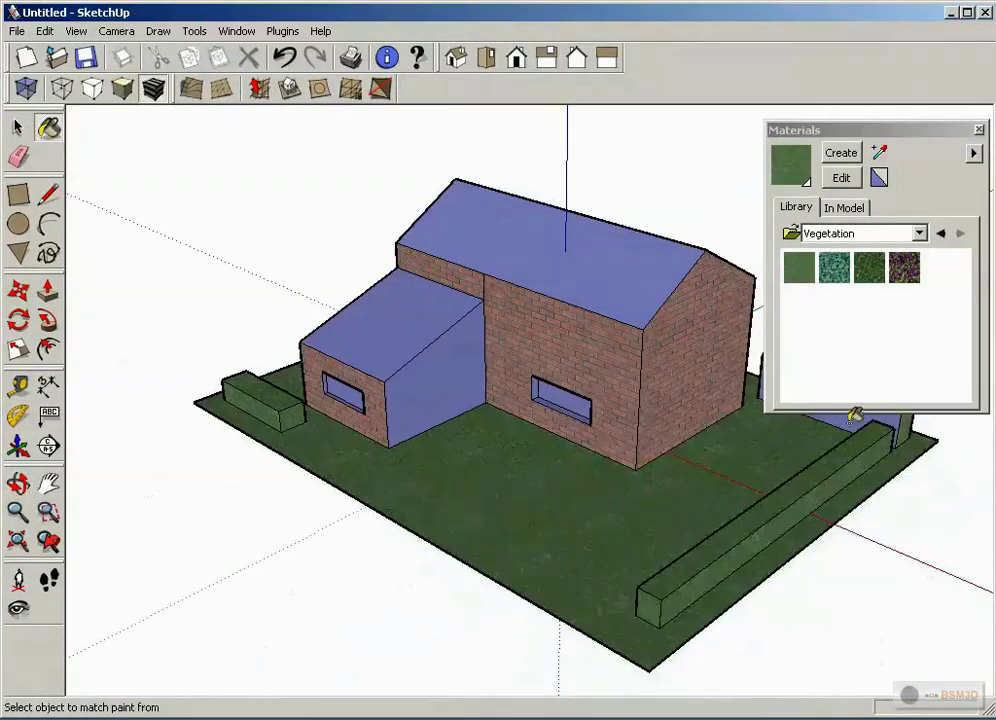
middle_drag(851, 413, 889, 258)
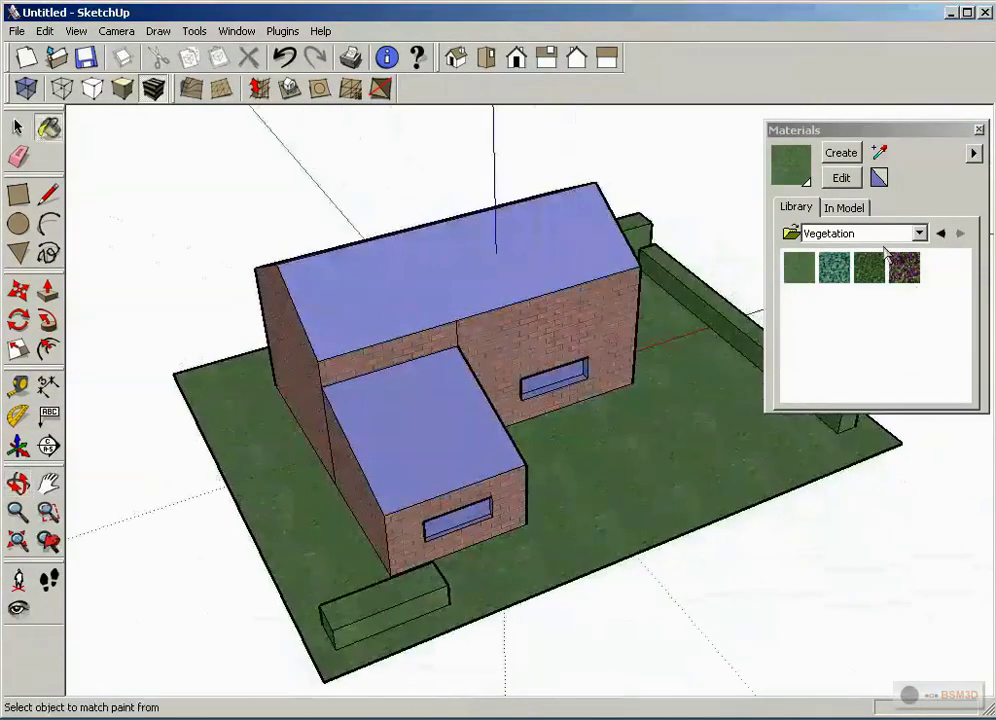
Try the red roofing and then orange Spanish Tile on the main roof from the Roofing library
click(918, 233)
click(878, 349)
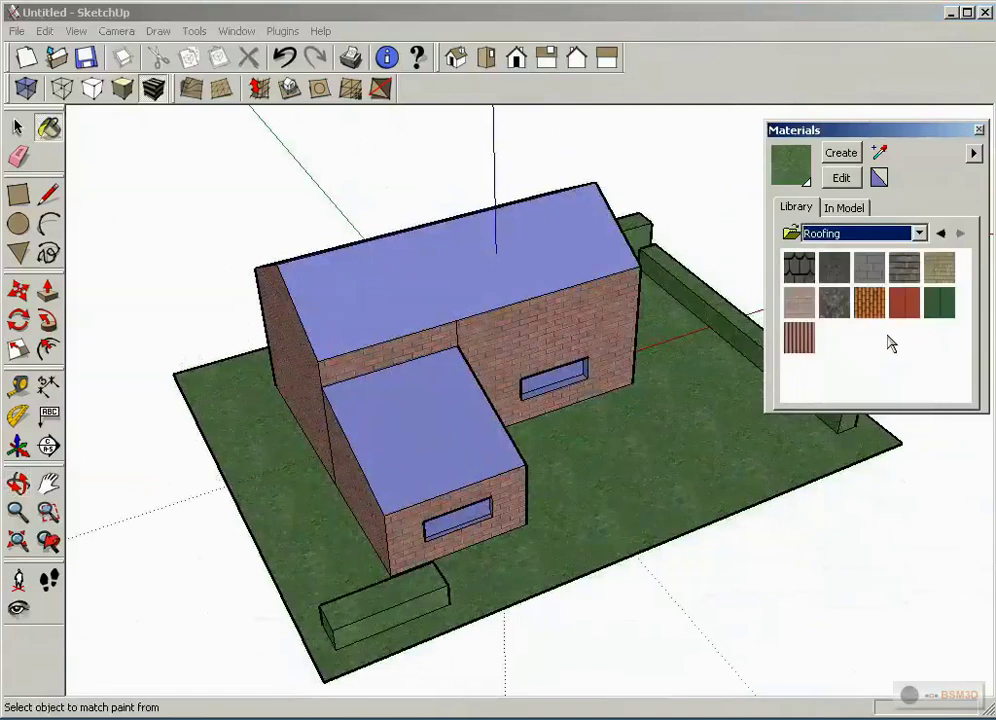
click(903, 301)
click(542, 271)
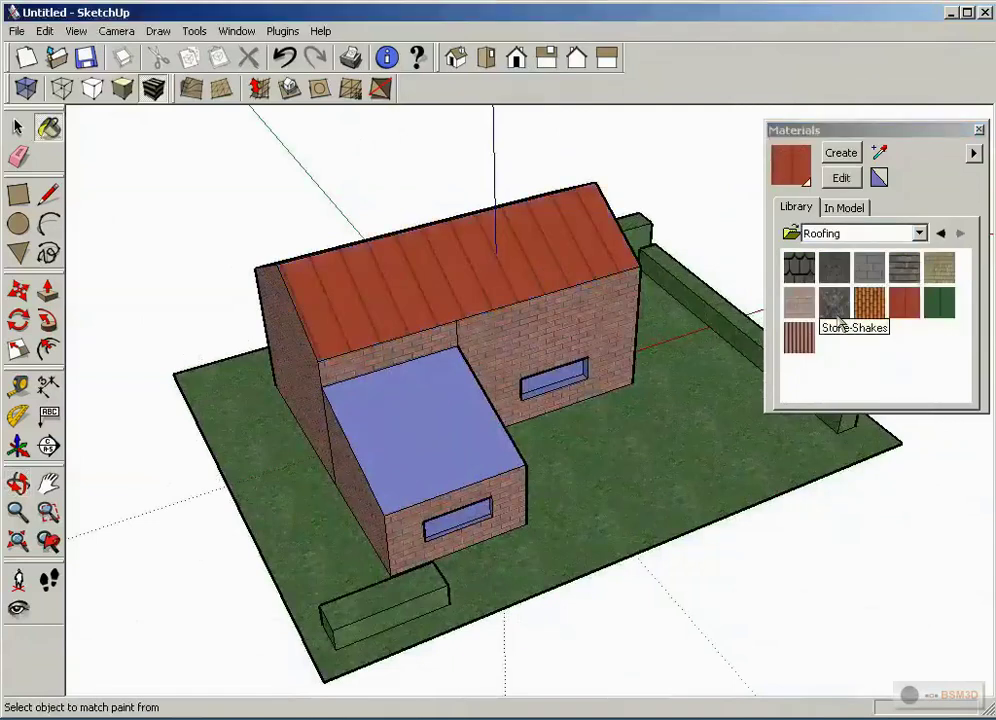
click(866, 303)
click(589, 267)
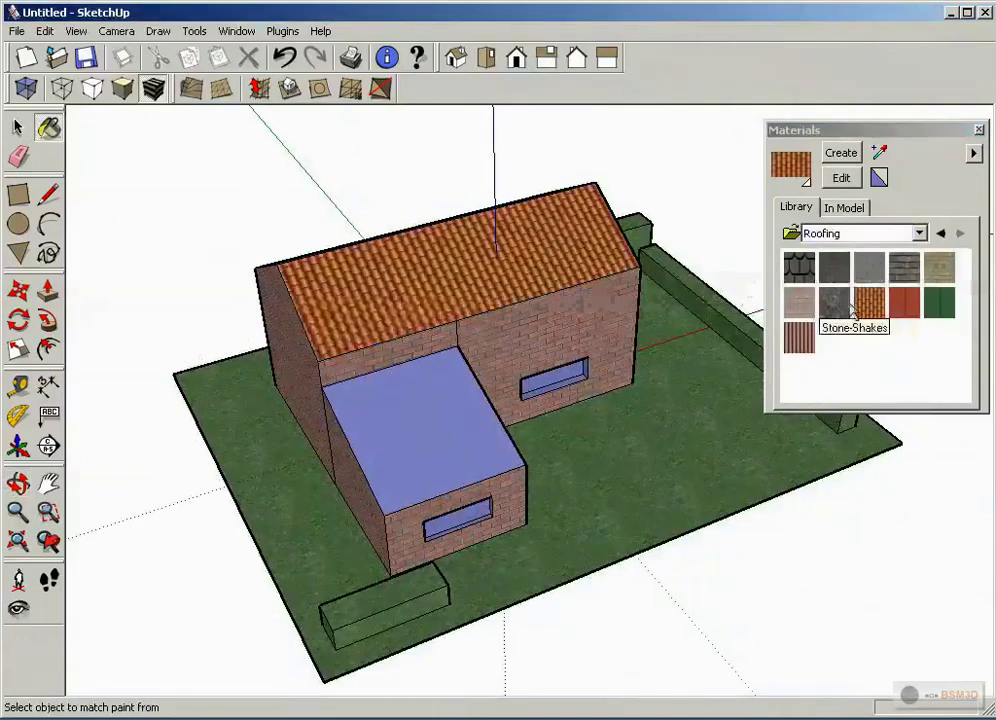
Paint the main roof, lower annex roof and remaining slope with Shingles-wood shake02
click(840, 304)
click(476, 268)
click(444, 409)
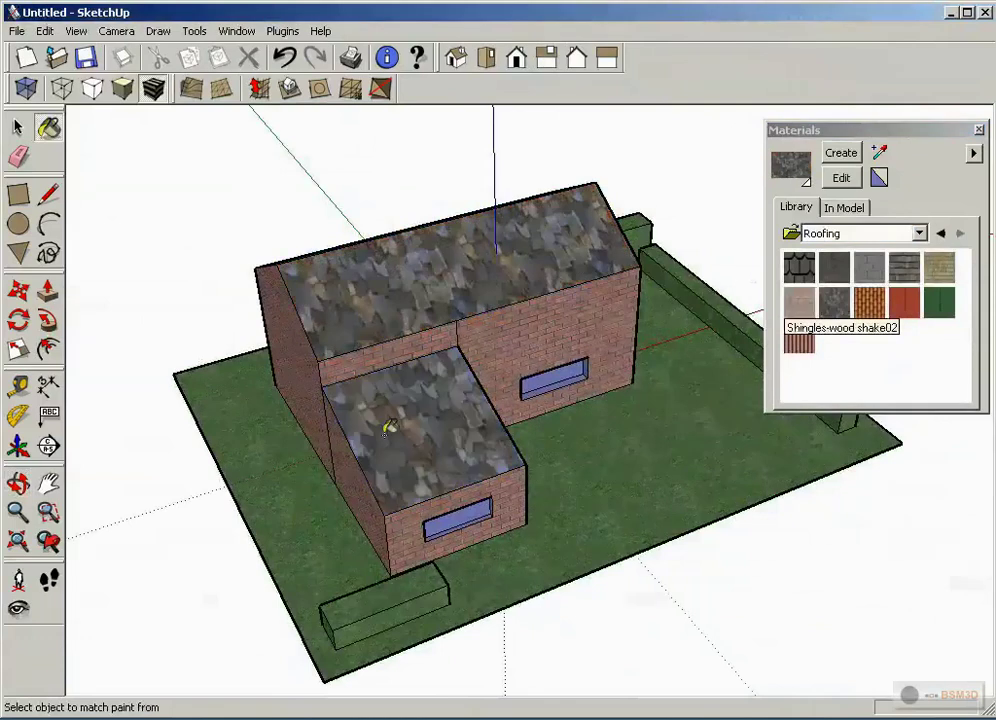
middle_drag(213, 391, 409, 400)
click(376, 367)
middle_drag(727, 467, 420, 330)
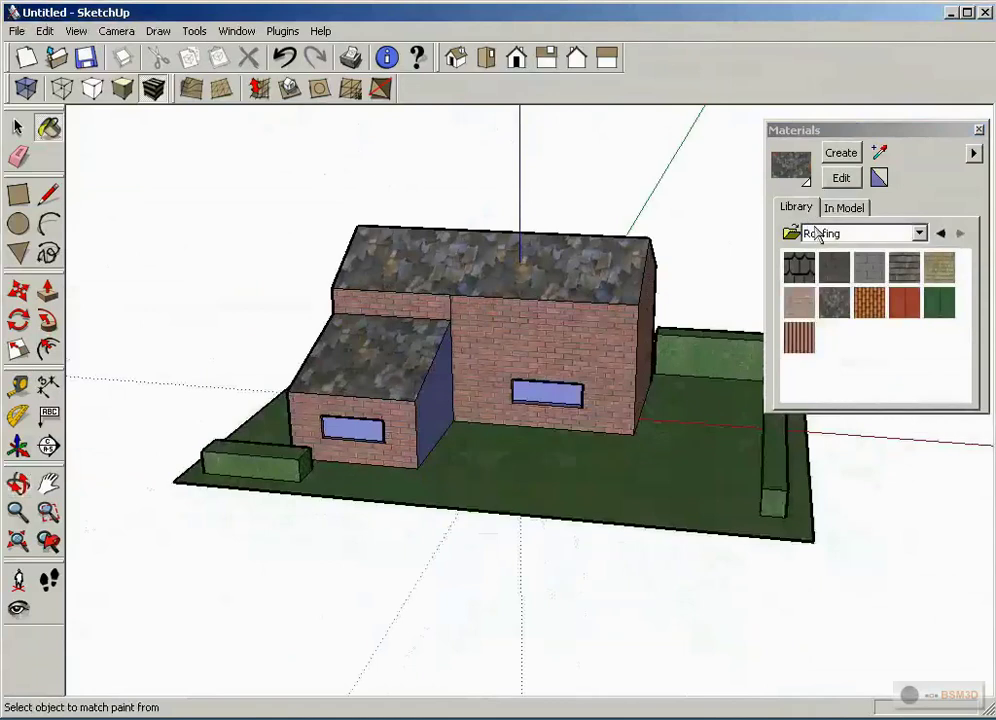
click(812, 232)
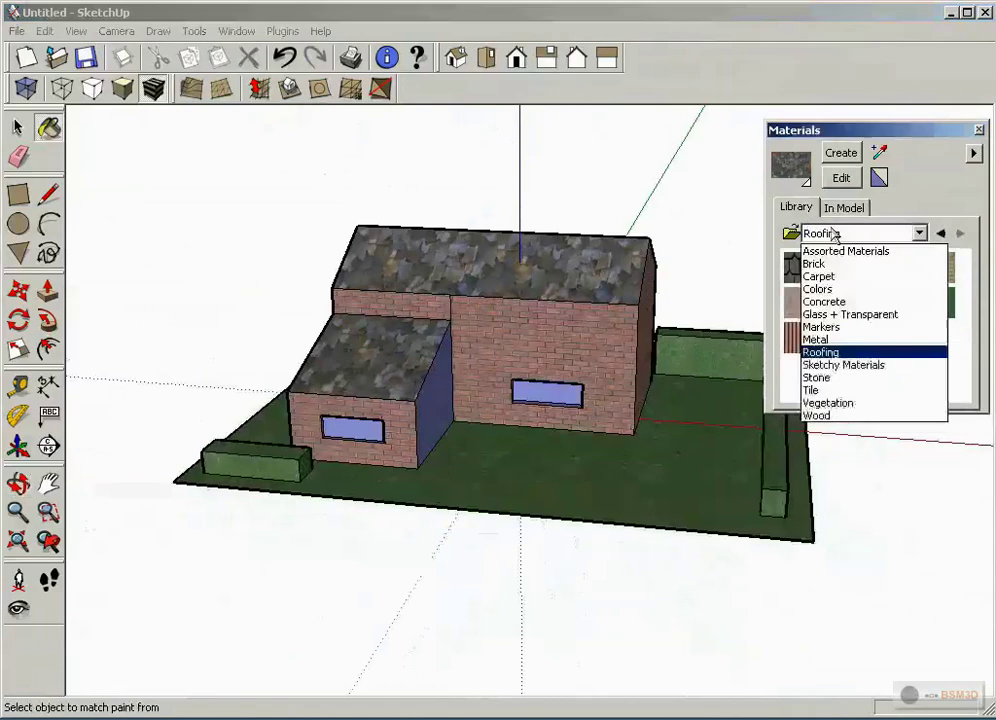
Fill the front window with Blue Glass from Glass + Transparent and close the Materials panel
click(850, 314)
click(798, 266)
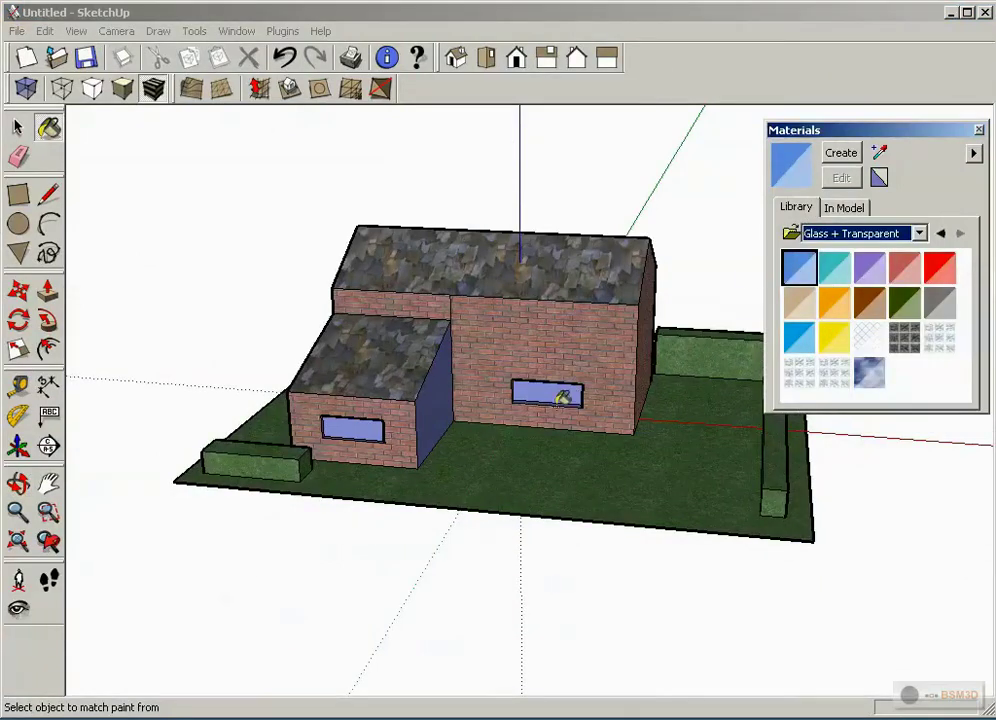
click(553, 389)
middle_drag(320, 470, 560, 440)
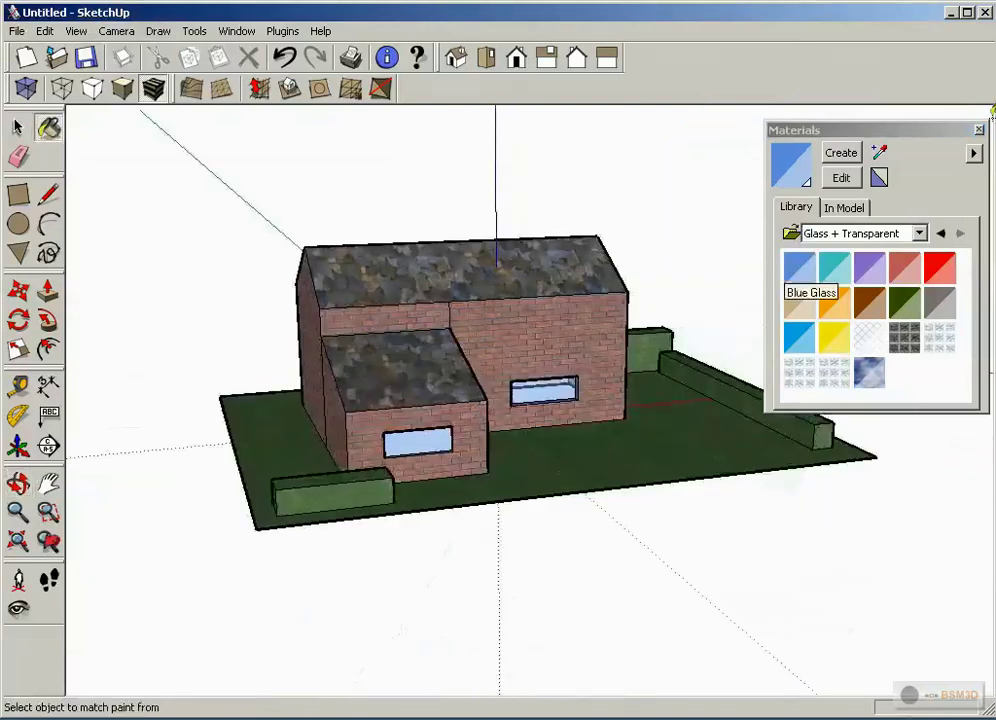
click(979, 130)
Switch to the Select tool and zoom in to recentre the house
mouse_move(687, 408)
middle_down()
mouse_move(527, 438)
mouse_move(402, 416)
mouse_move(687, 442)
mouse_move(547, 423)
mouse_move(307, 418)
mouse_move(527, 453)
mouse_move(362, 402)
mouse_move(474, 383)
mouse_move(645, 400)
mouse_move(622, 396)
middle_up()
click(17, 127)
middle_drag(460, 404, 518, 511)
scroll(518, 511, up, 3)
scroll(538, 511, up, 2)
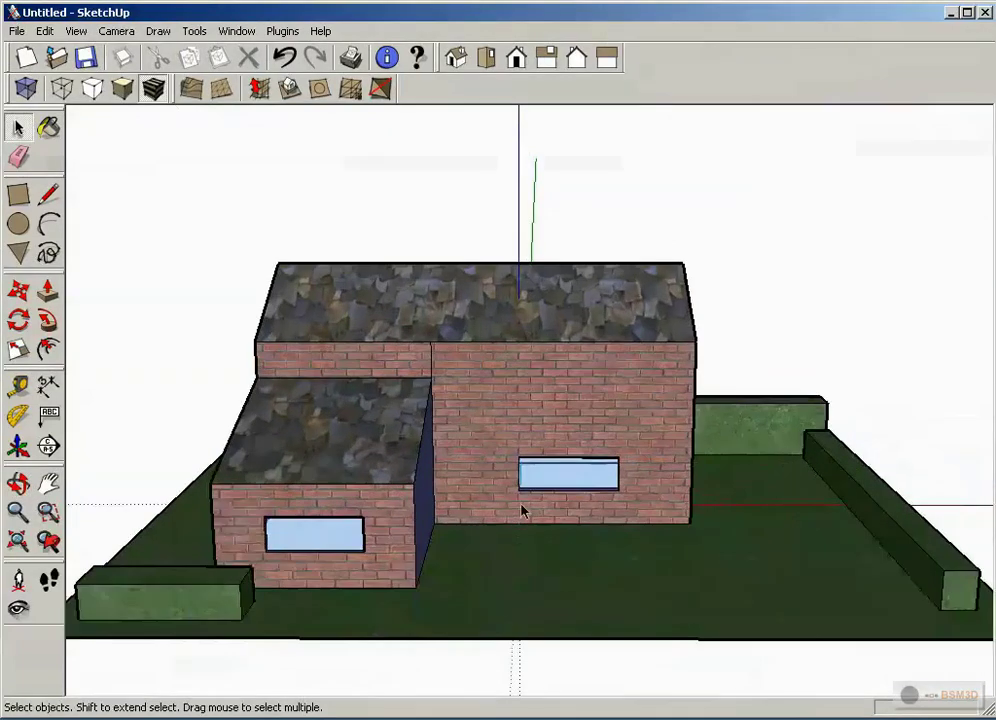
scroll(538, 511, up, 1)
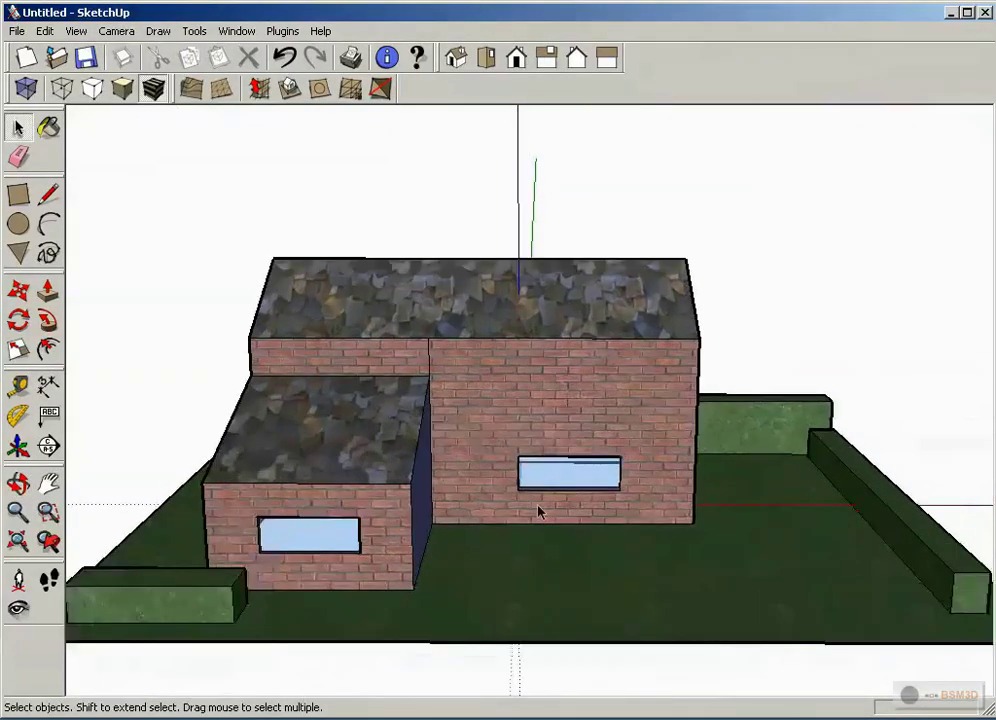
scroll(538, 511, up, 1)
mouse_move(538, 511)
shift+middle_down()
mouse_move(508, 509)
mouse_move(533, 513)
shift+middle_up()
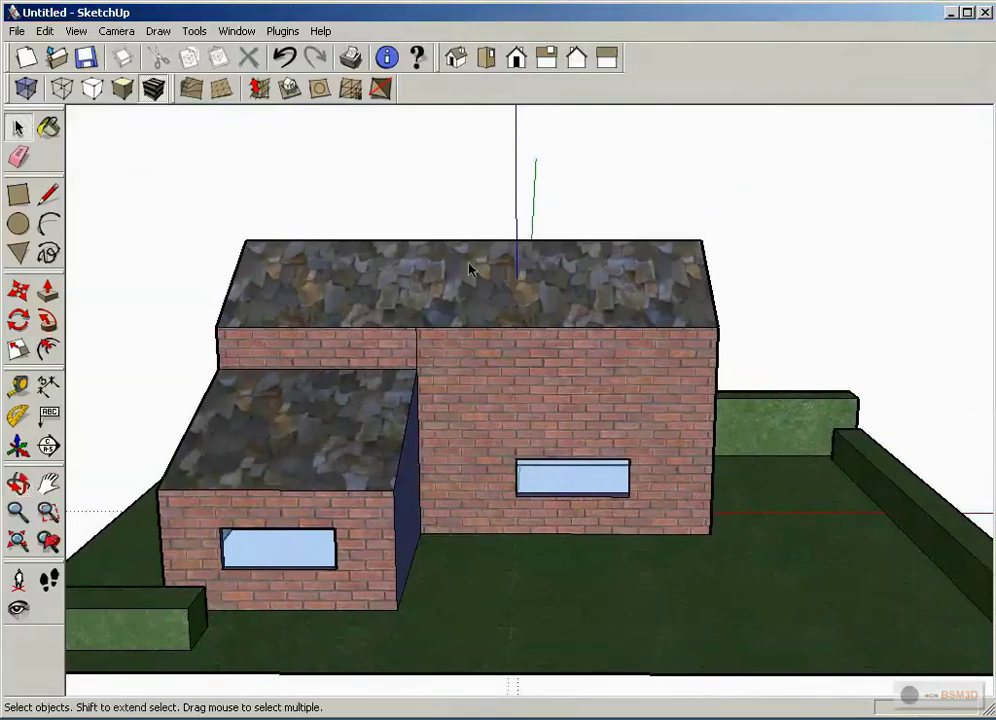
Start a 3D Model export into the desktop's export folder with the file name test
click(18, 31)
mouse_move(49, 172)
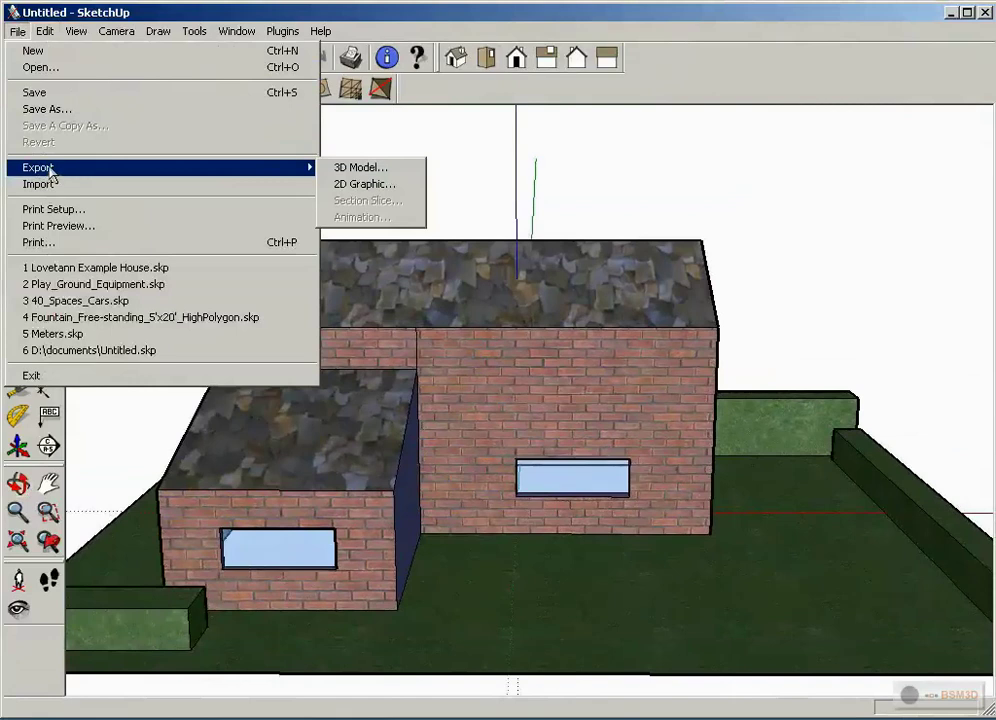
click(350, 167)
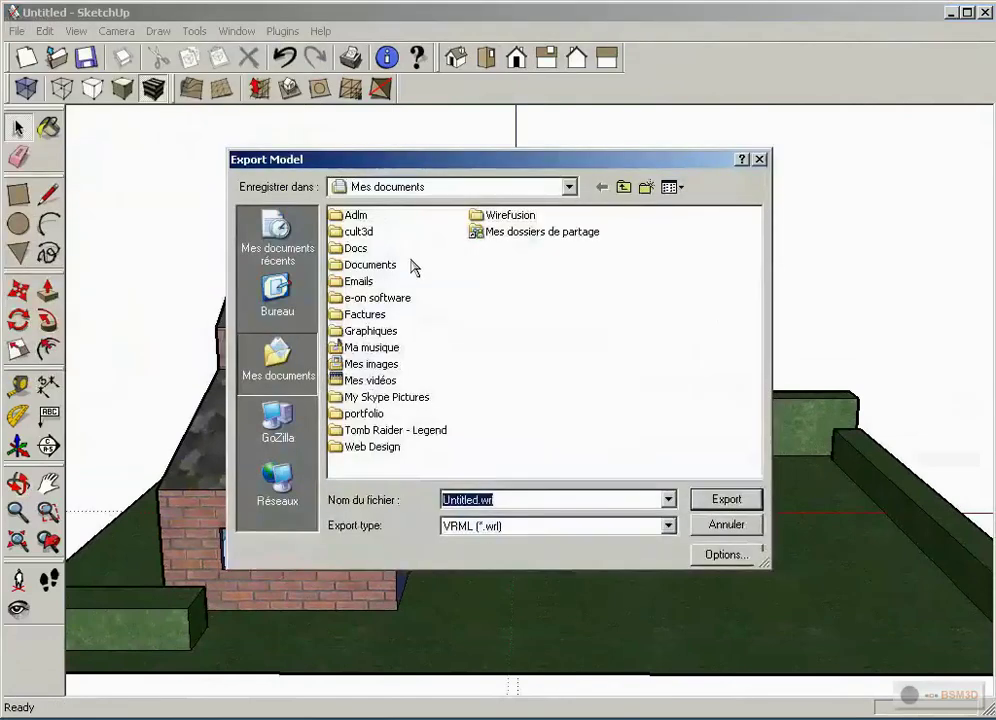
click(569, 188)
click(442, 222)
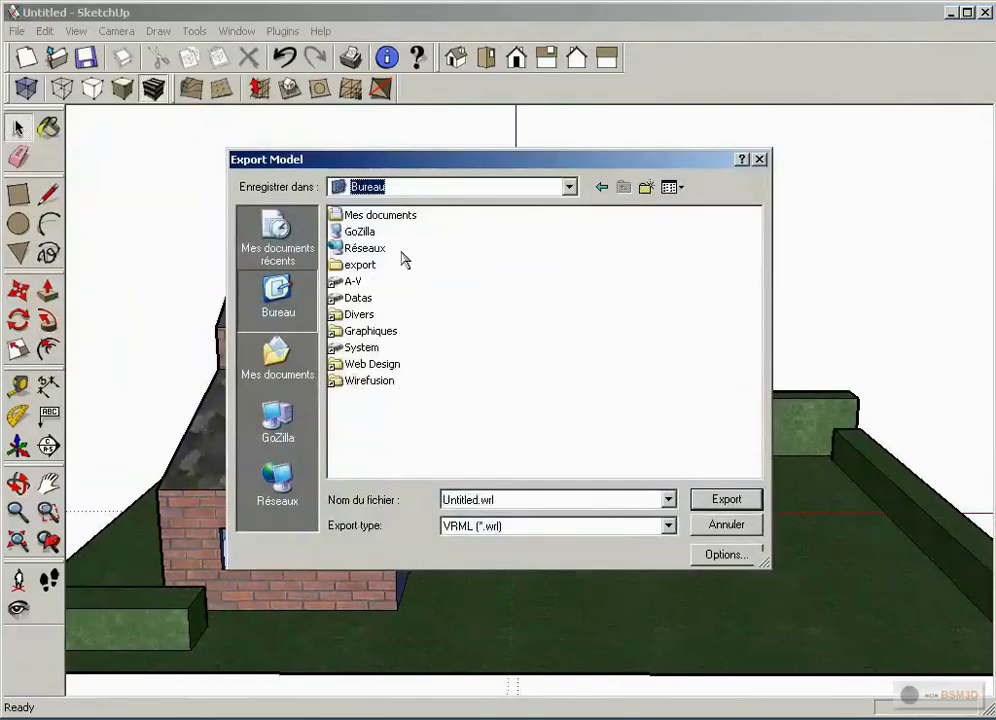
double_click(360, 264)
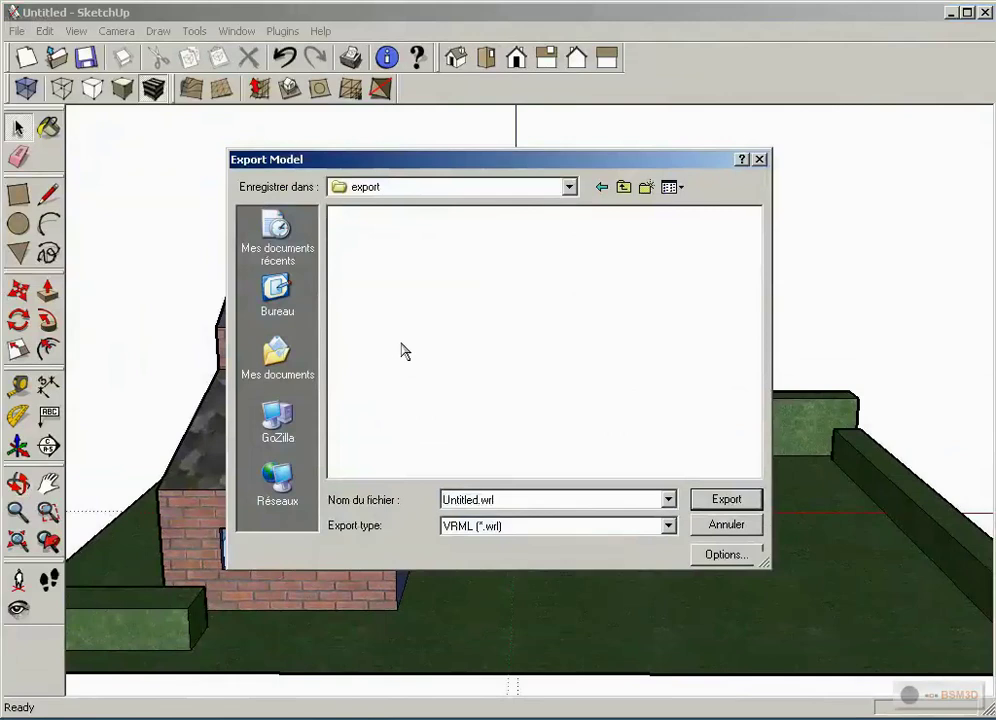
double_click(510, 499)
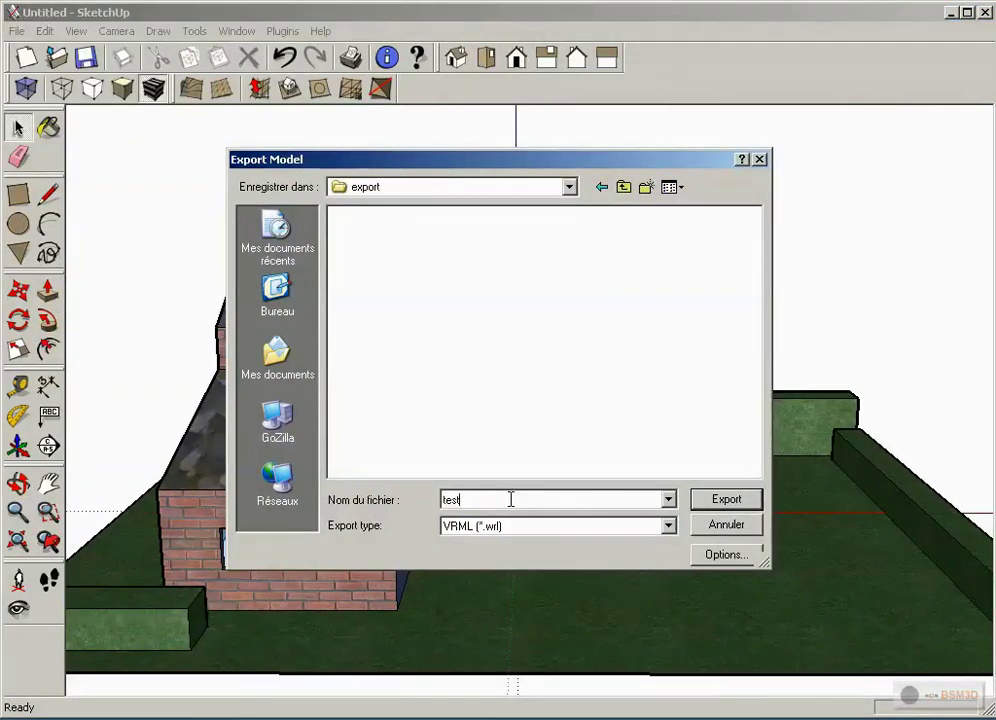
Keep the VRML (*.wrl) format, accept its options, export and close the summary
click(531, 530)
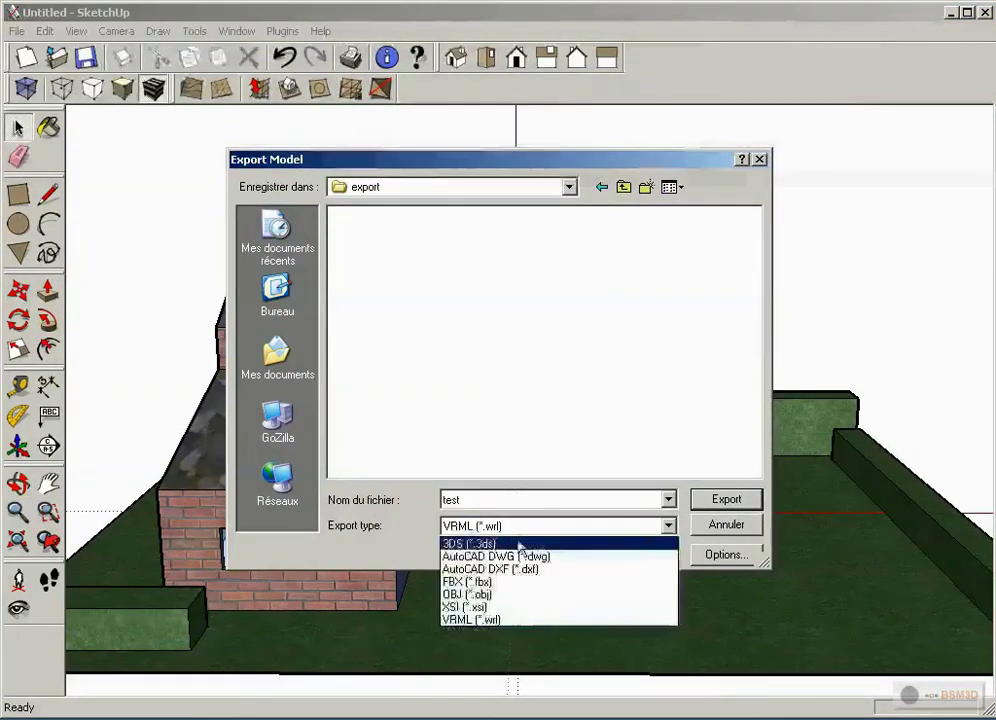
click(504, 621)
click(726, 554)
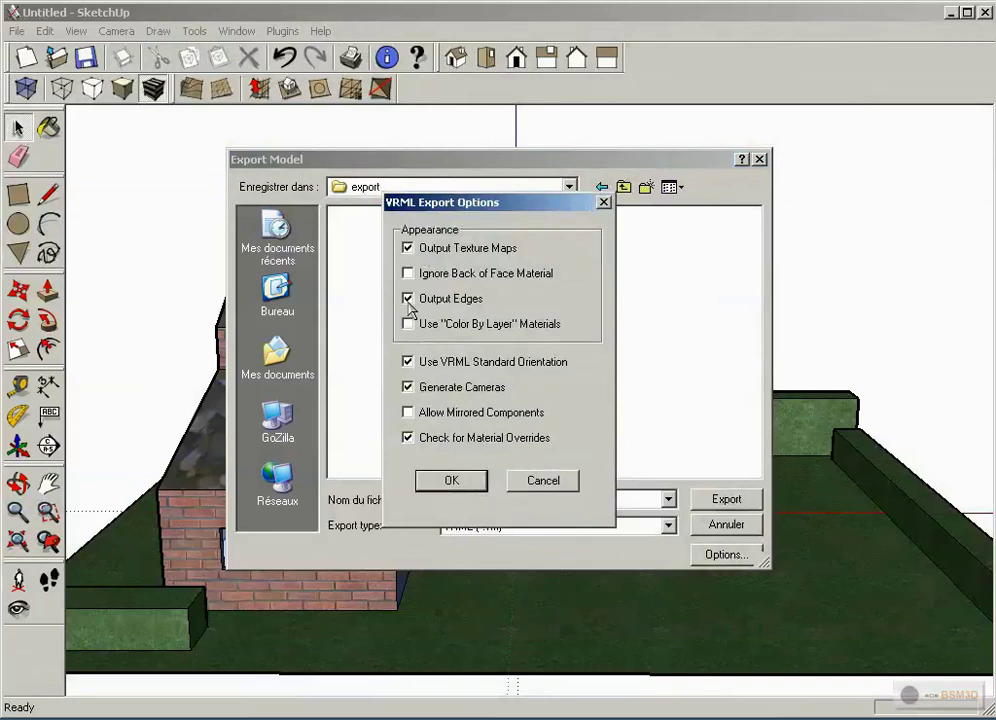
click(451, 481)
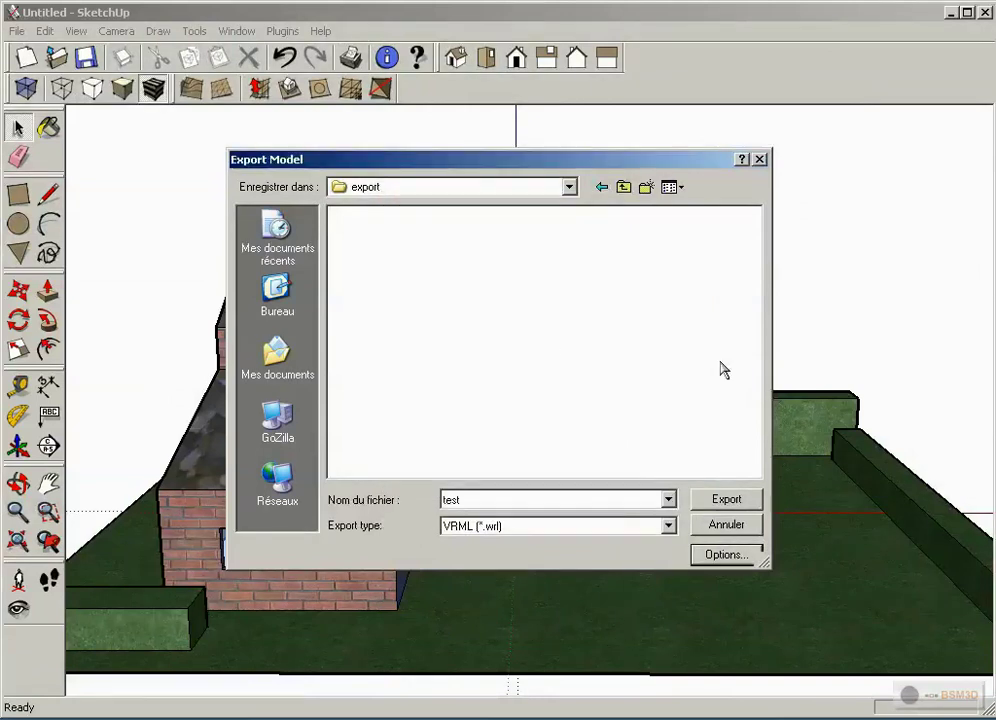
click(727, 499)
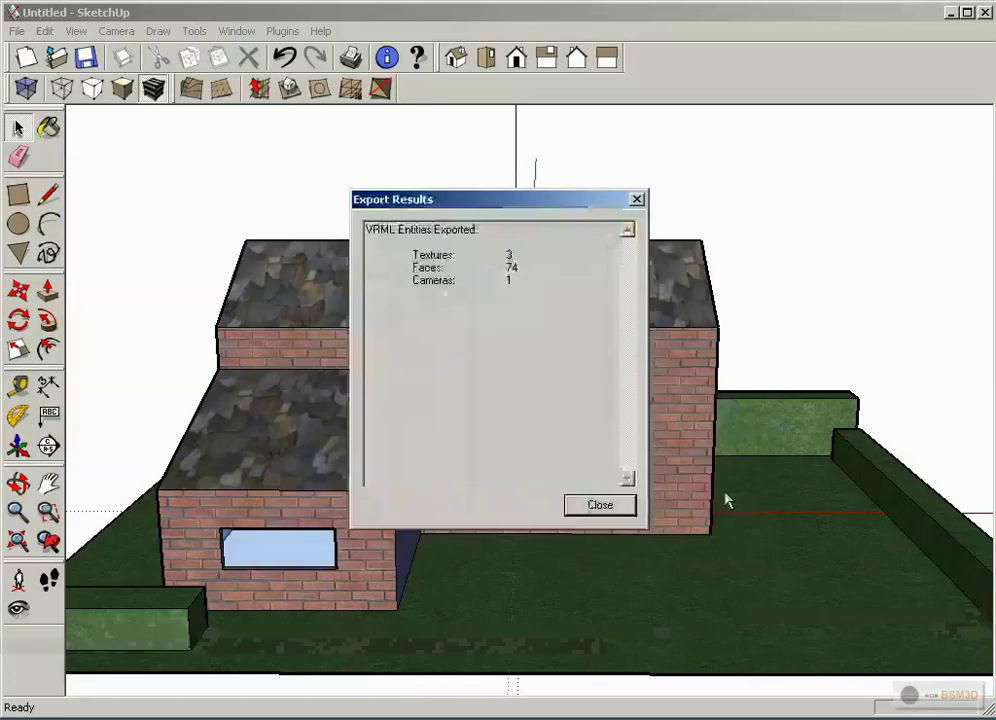
click(600, 505)
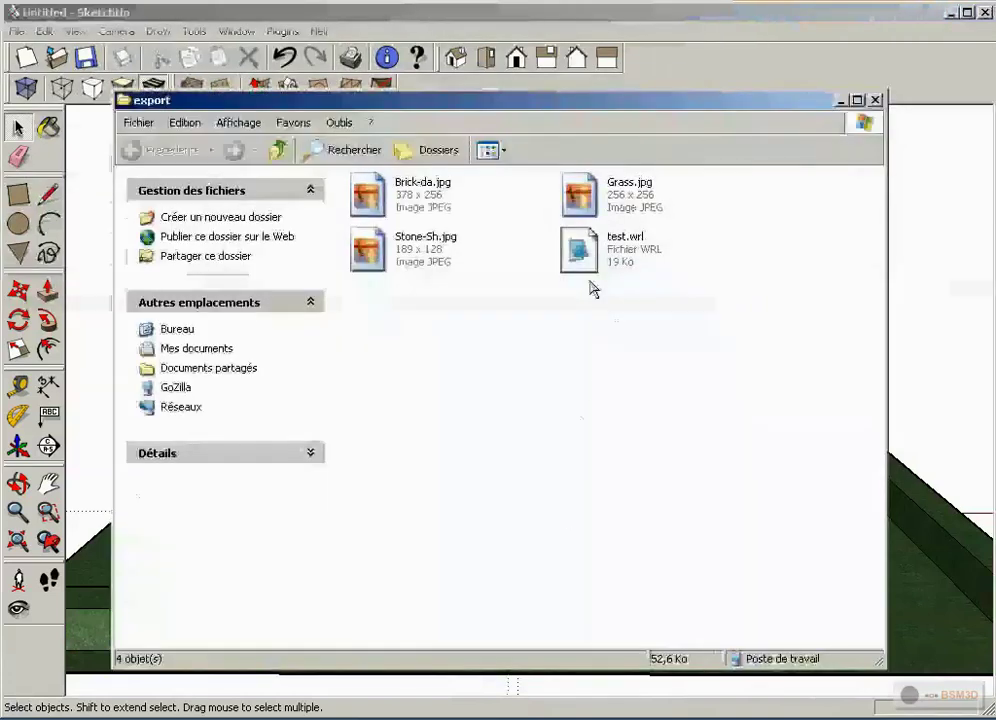
Check test.wrl, Grass.jpg and Stone-Sh.jpg in the export folder, then close the folder
click(580, 250)
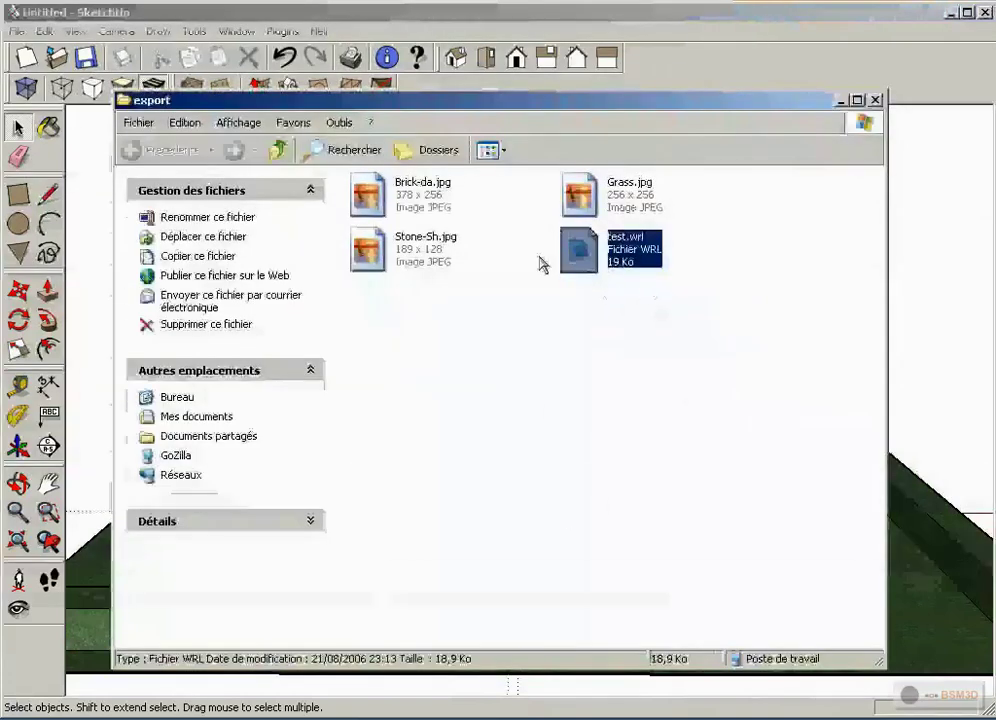
click(580, 195)
click(368, 250)
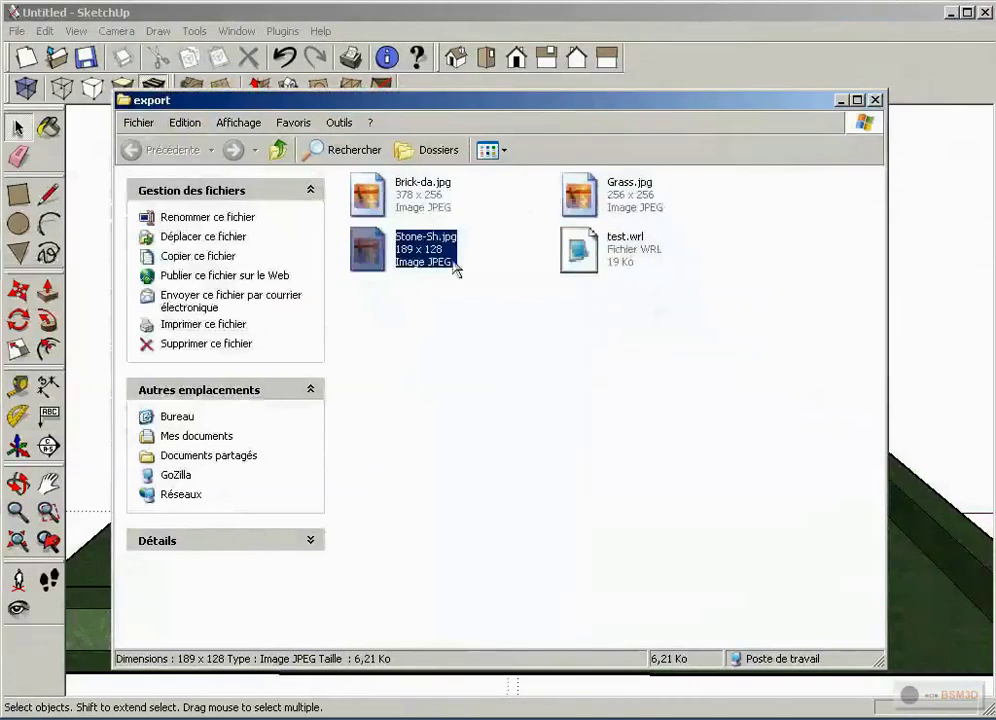
click(875, 100)
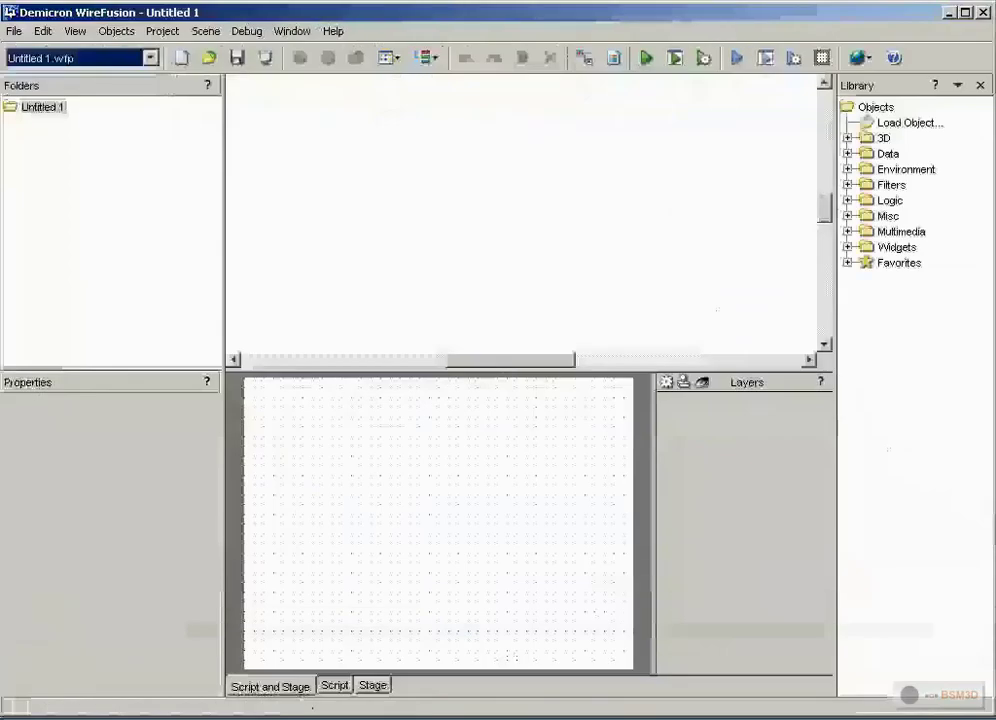
Drag a 3D Scene from Library > 3D into the script, choose 3D Object and load test.wrl
double_click(866, 138)
click(913, 155)
drag(913, 158, 494, 211)
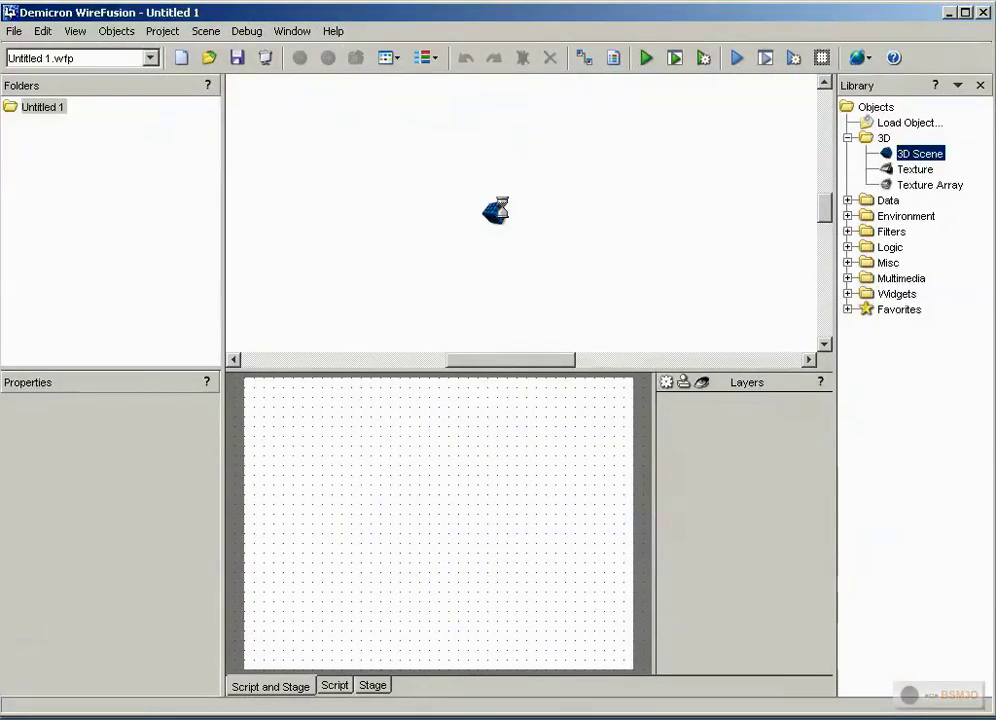
drag(540, 303, 652, 183)
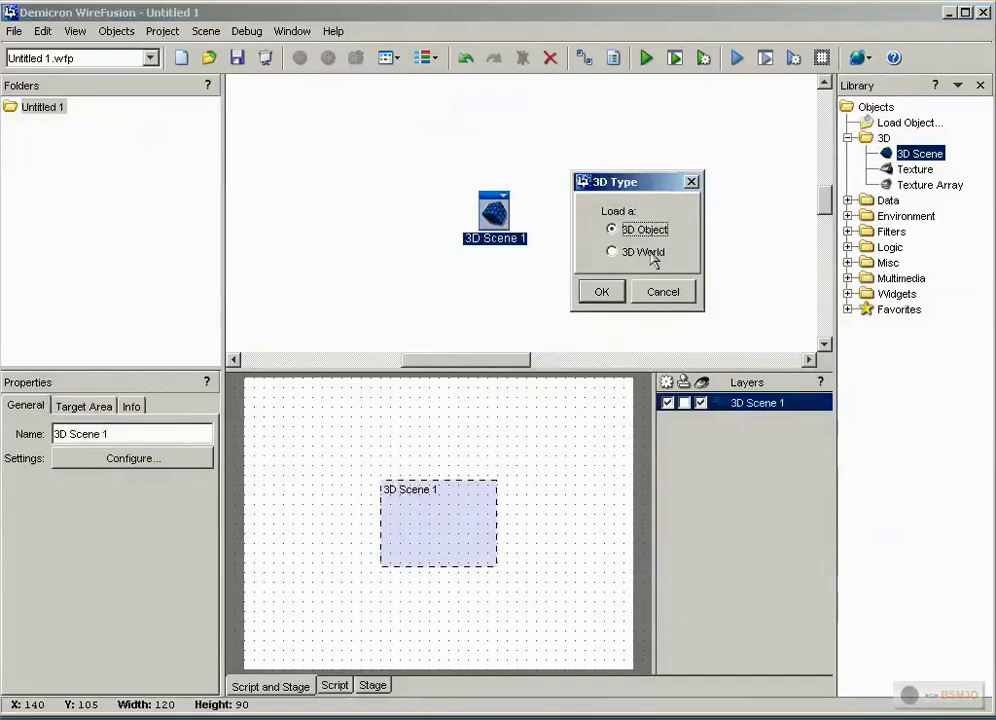
drag(658, 182, 700, 169)
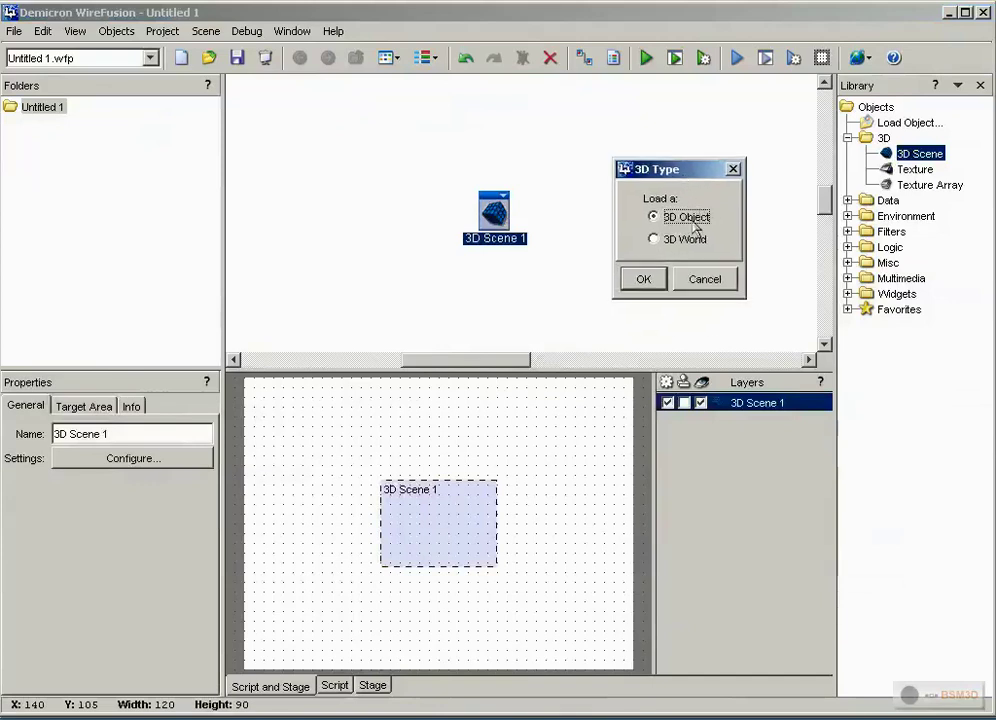
click(655, 240)
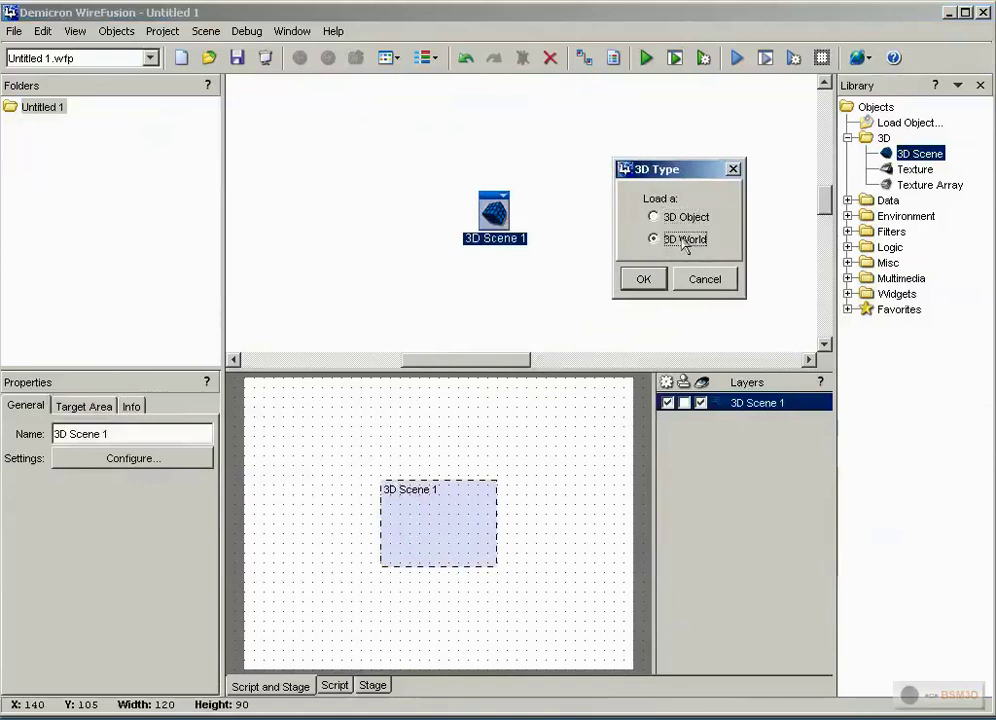
click(655, 218)
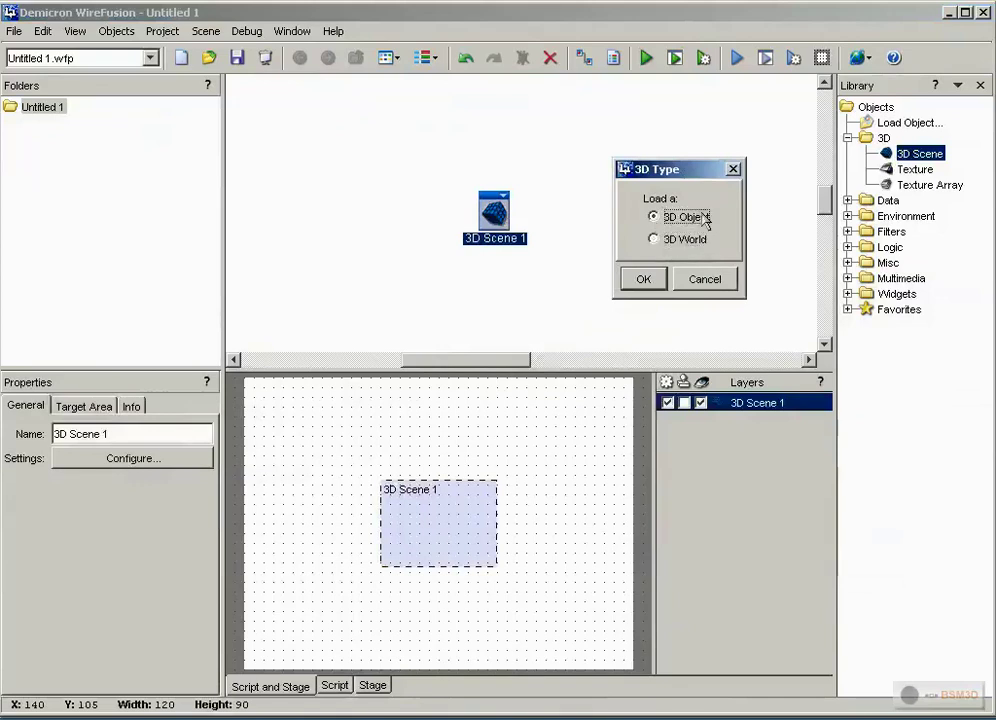
click(643, 279)
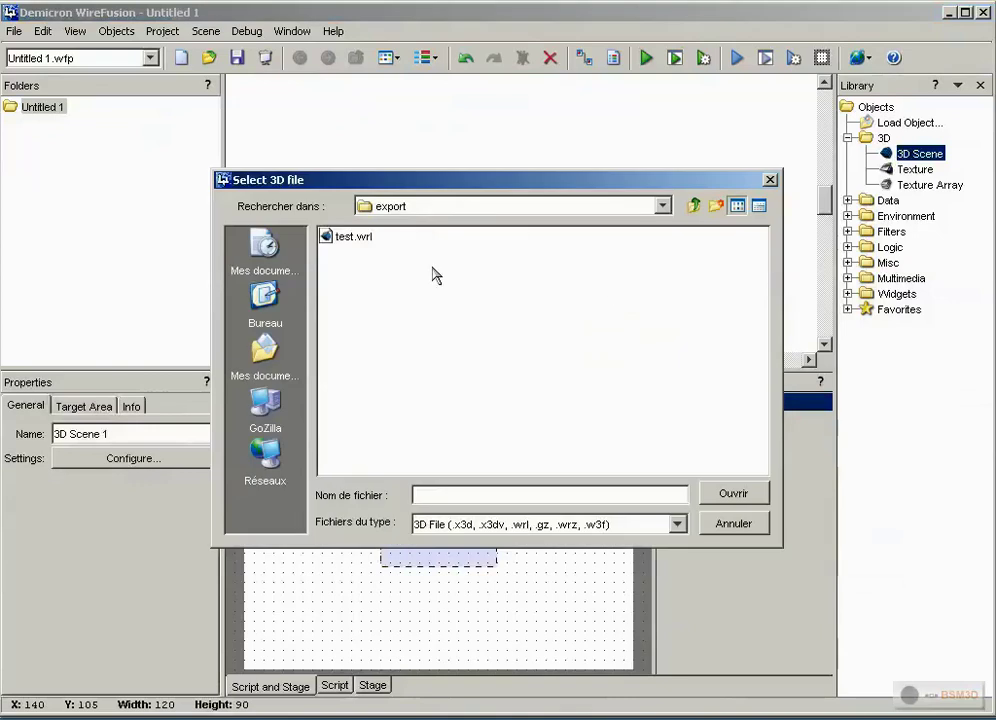
double_click(350, 243)
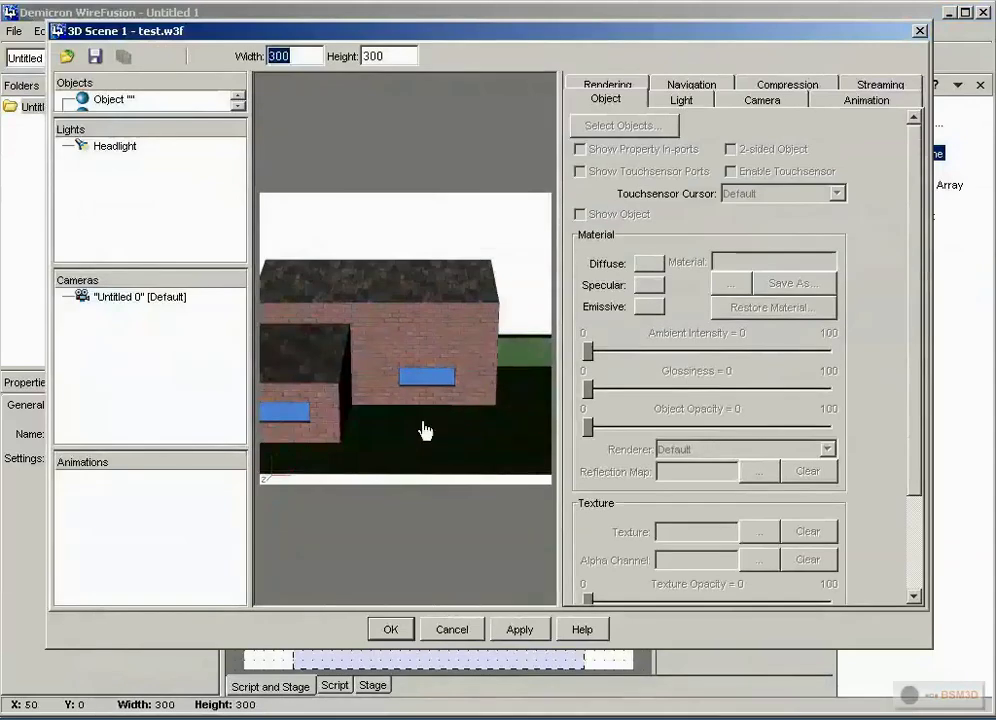
Zoom and orbit the house preview to a front view, then select the grass ground
drag(457, 423, 273, 629)
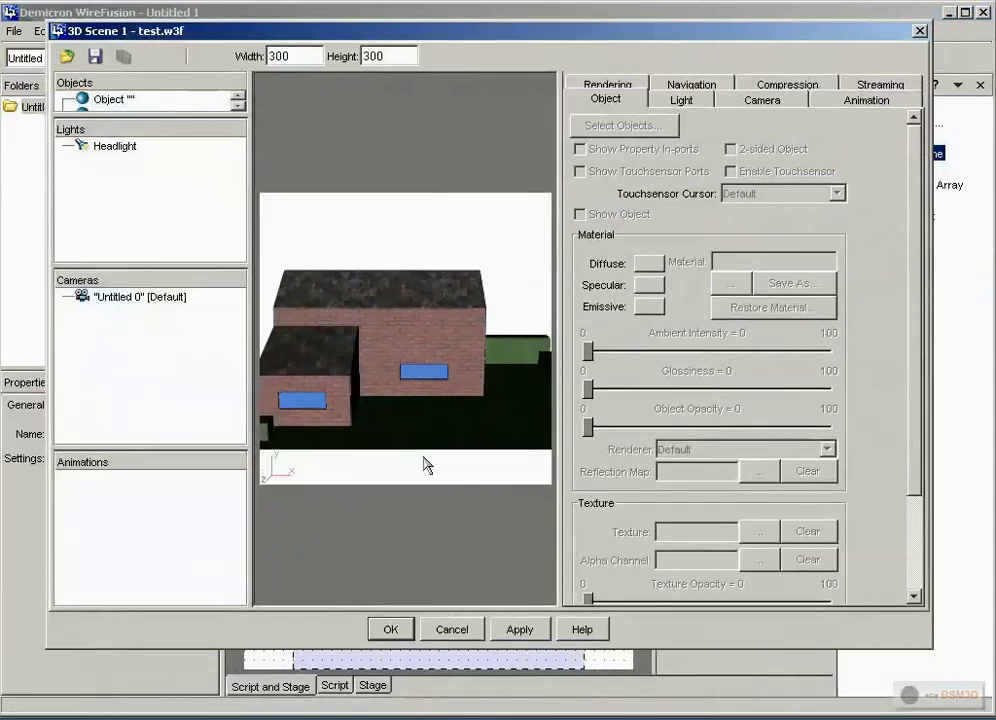
mouse_move(450, 430)
mouse_down()
mouse_move(474, 396)
mouse_move(247, 596)
mouse_move(447, 418)
mouse_up()
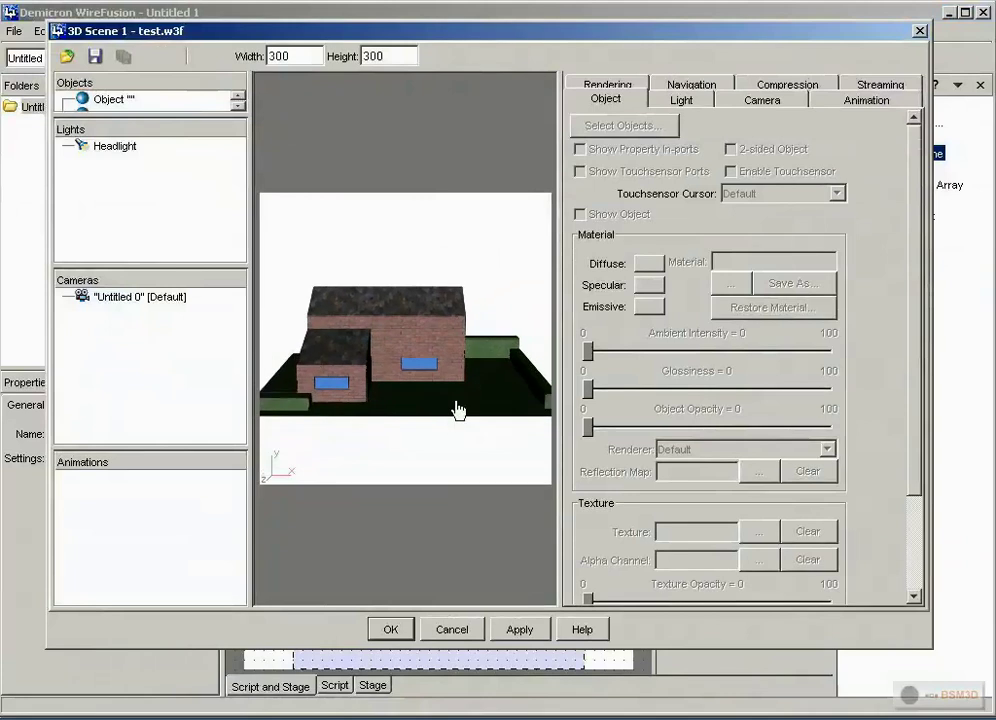
drag(343, 525, 399, 428)
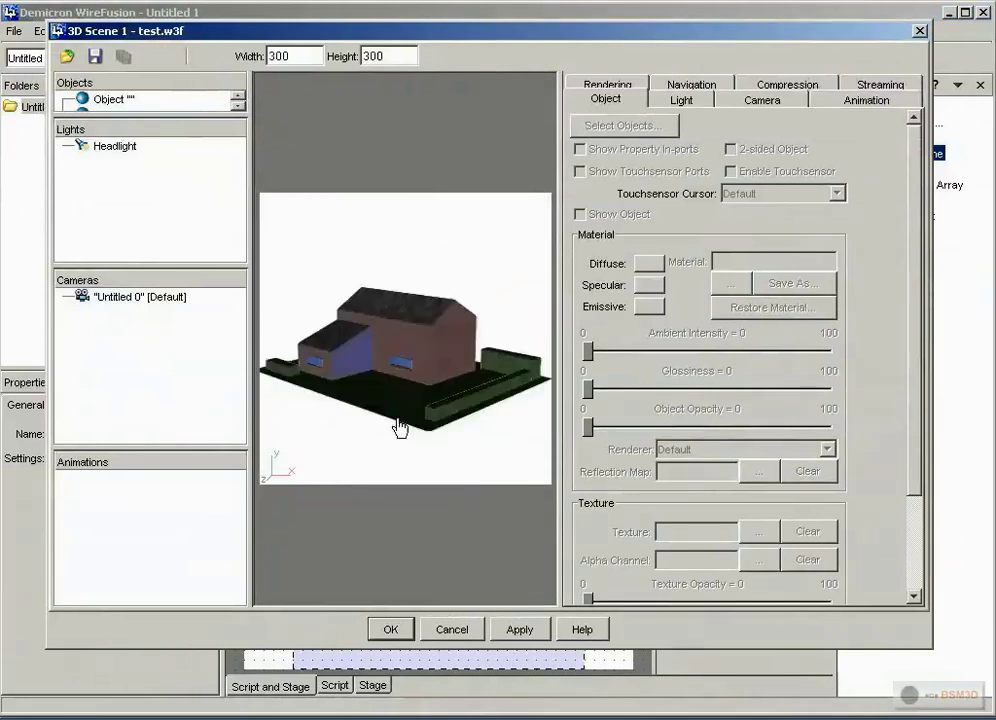
drag(540, 460, 424, 405)
click(456, 416)
Select the default camera and store a three-quarter view of the house in it
click(138, 298)
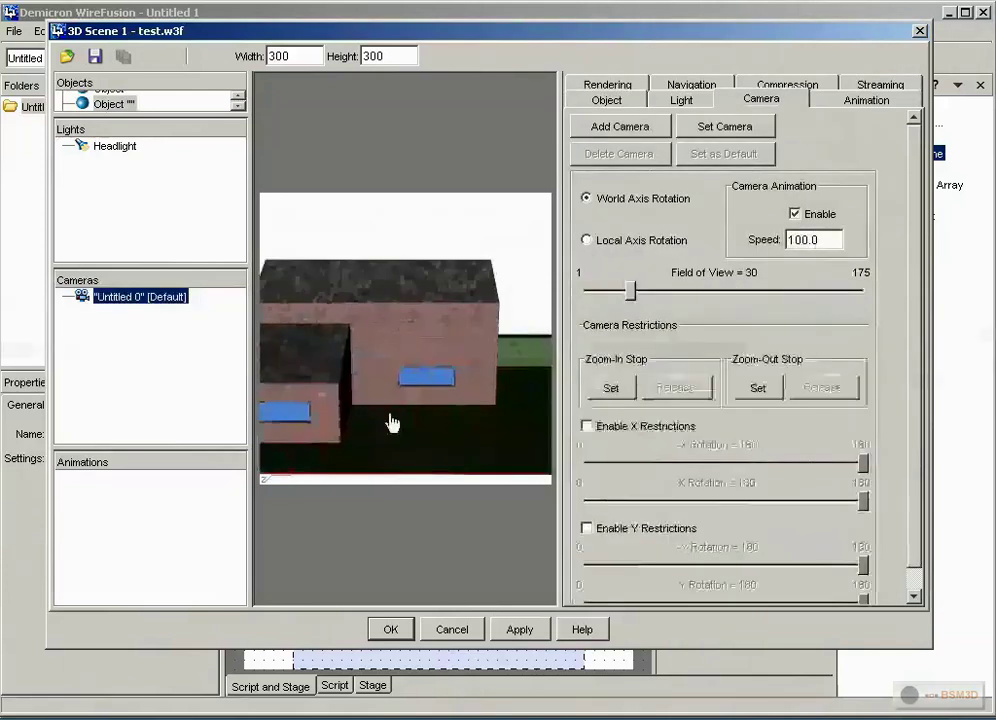
drag(470, 305, 287, 289)
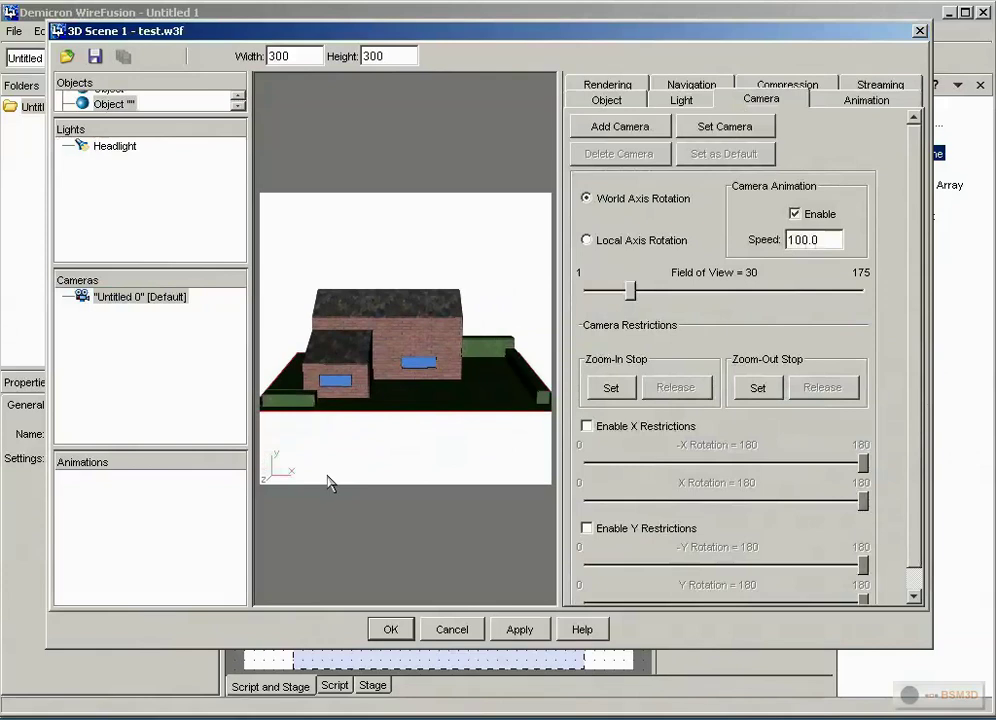
drag(322, 471, 418, 480)
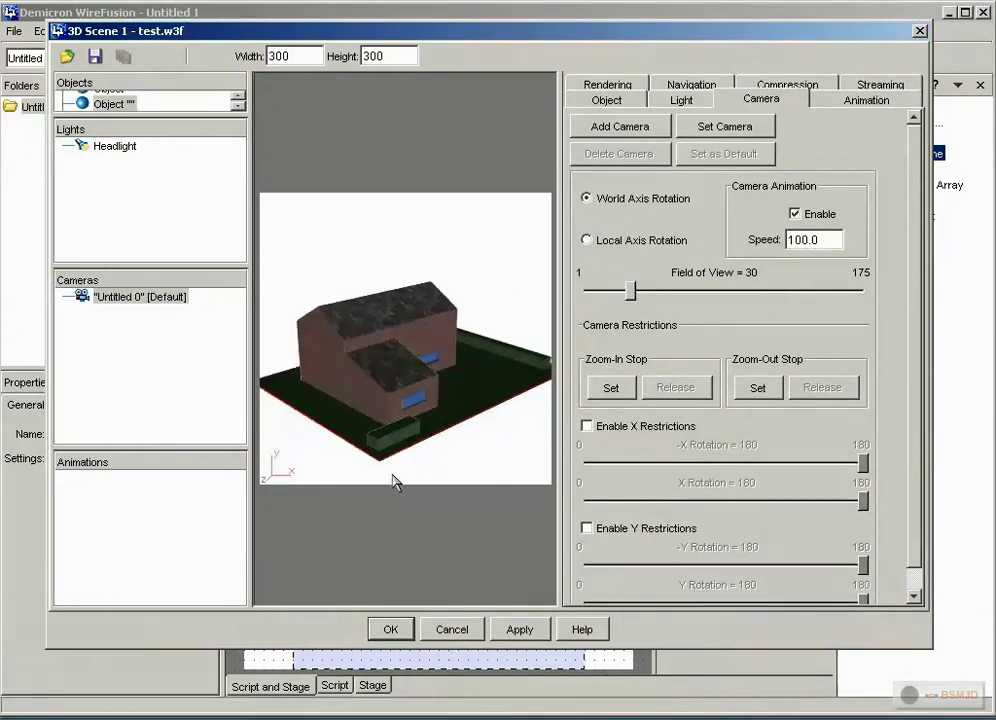
click(727, 127)
drag(500, 375, 398, 388)
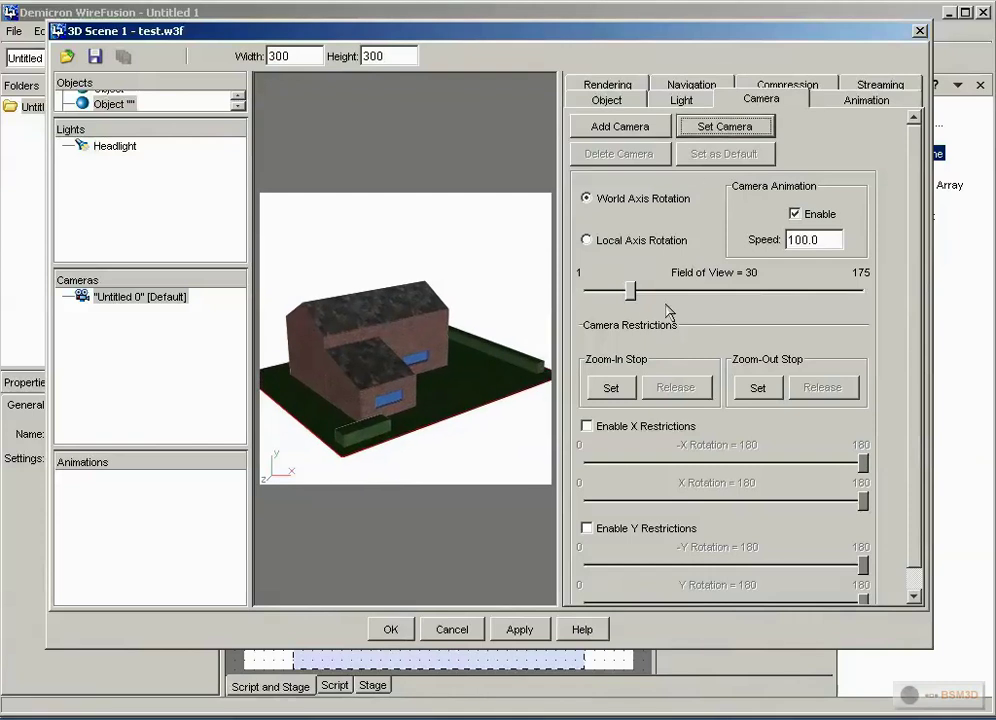
Set the camera's field of view to 42 and enable X rotation restrictions
drag(632, 290, 652, 292)
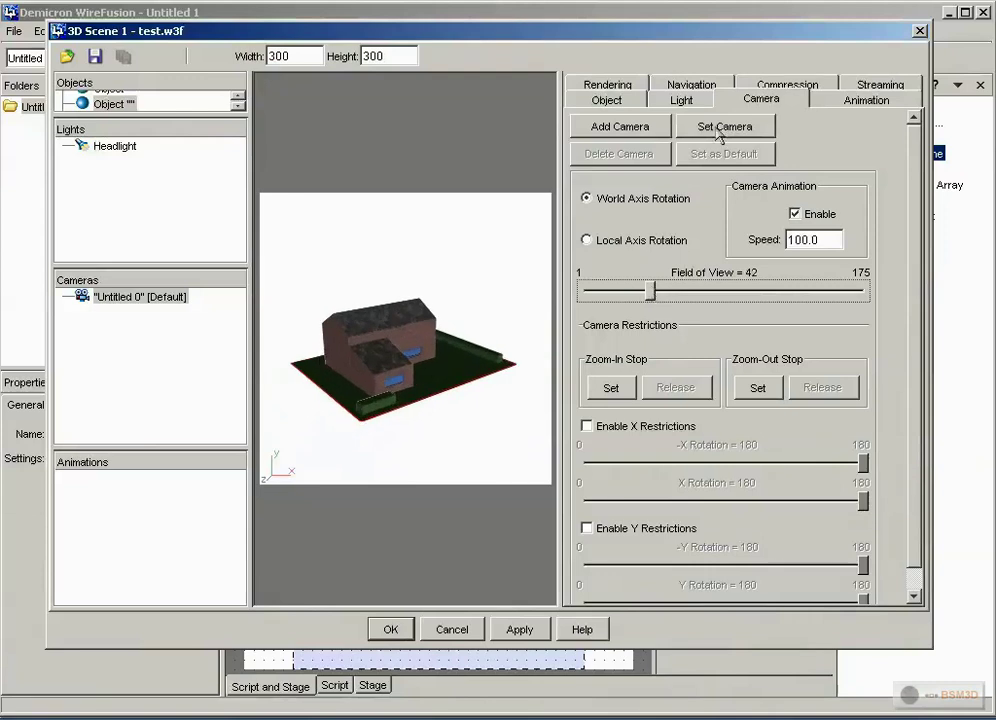
drag(466, 455, 467, 344)
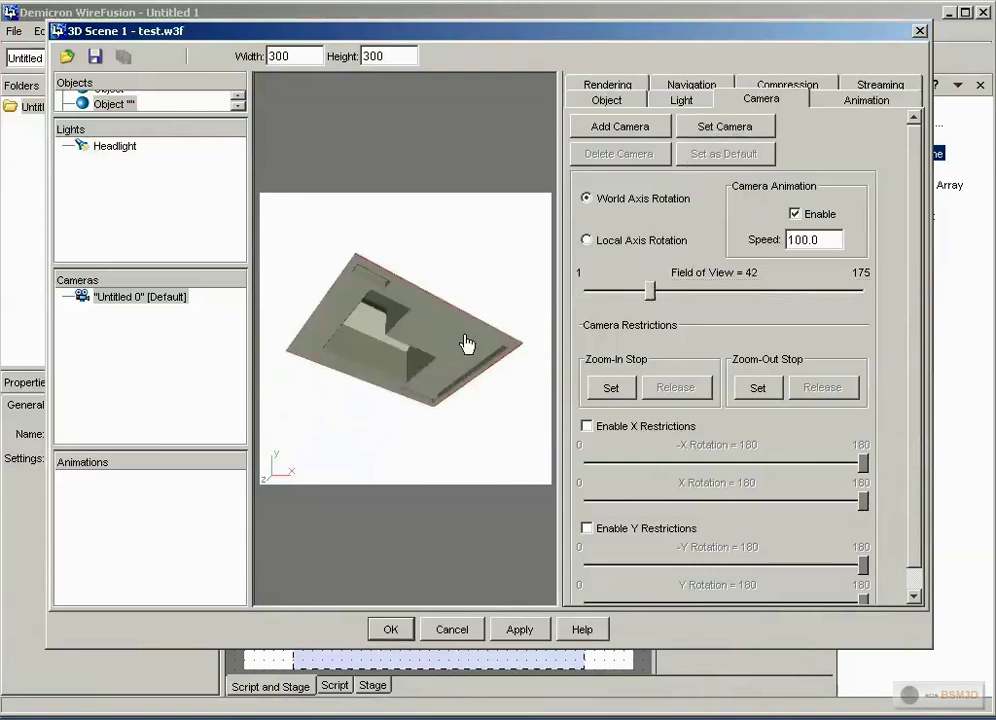
drag(365, 300, 431, 311)
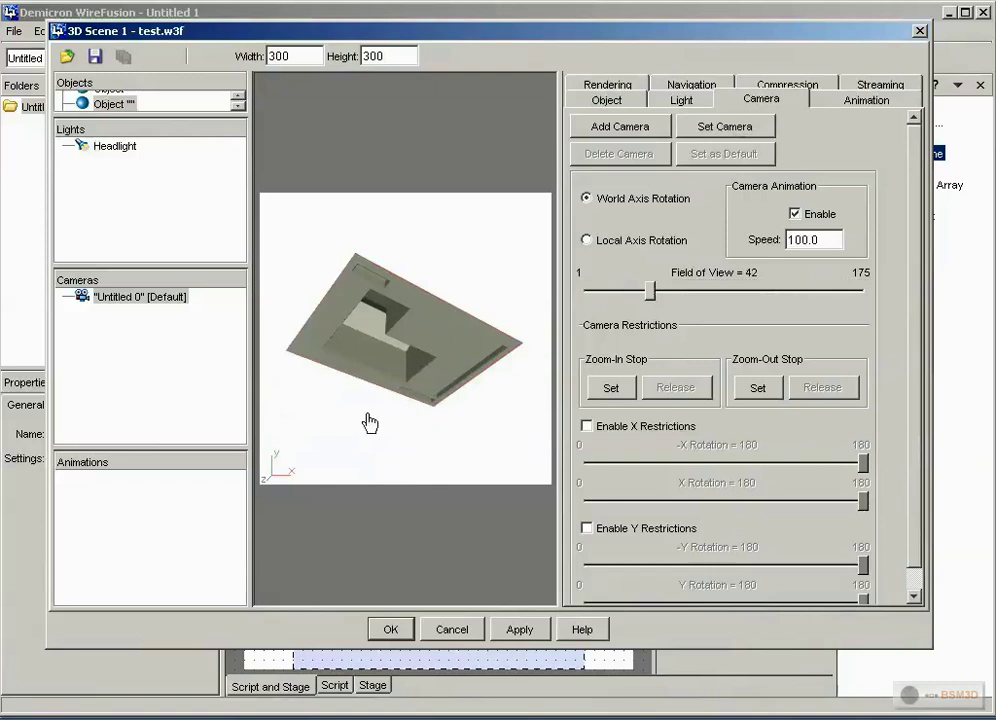
drag(372, 347, 409, 364)
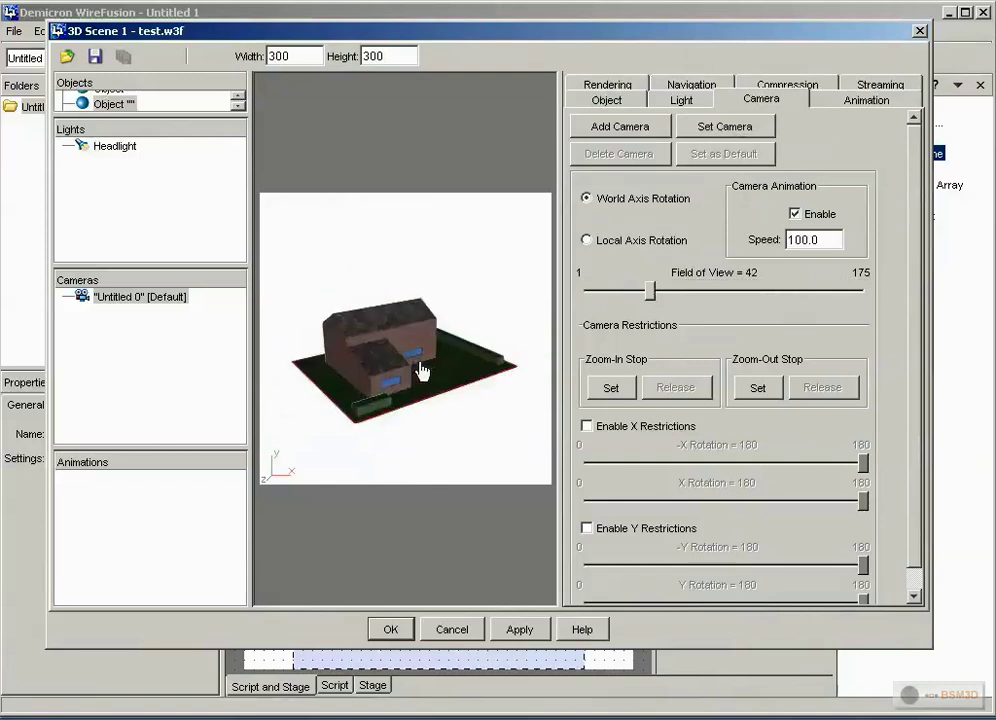
click(587, 426)
Set both the -X Rotation and X Rotation limits to 0
drag(863, 463, 558, 467)
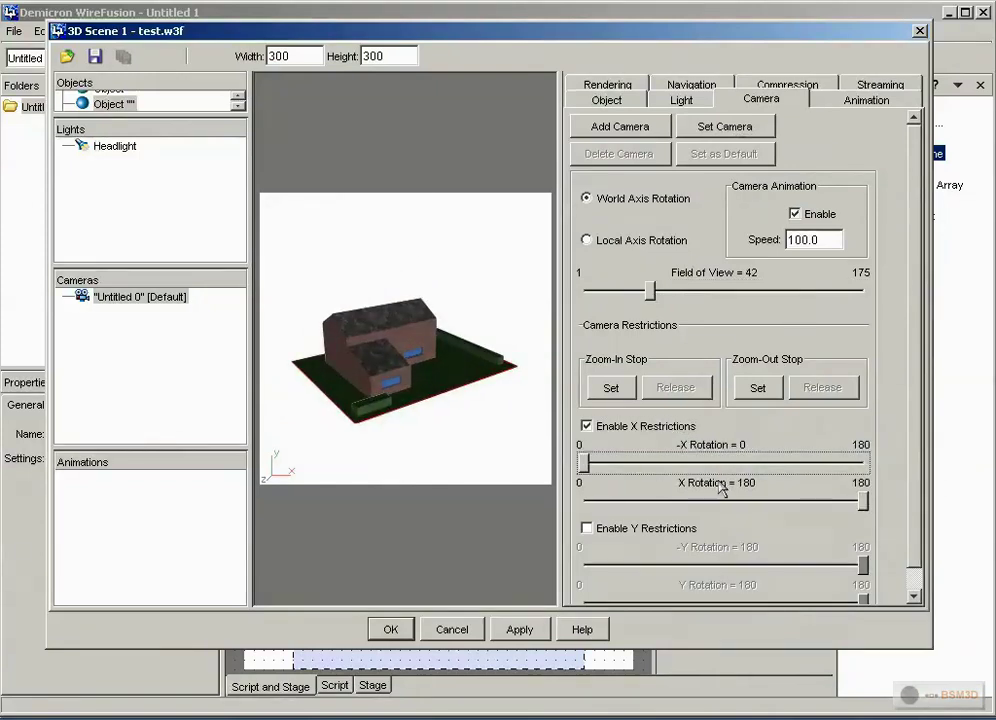
click(601, 502)
drag(828, 510, 563, 502)
Spin the house, store the new view in the camera and confirm the 3D scene settings
drag(489, 414, 200, 349)
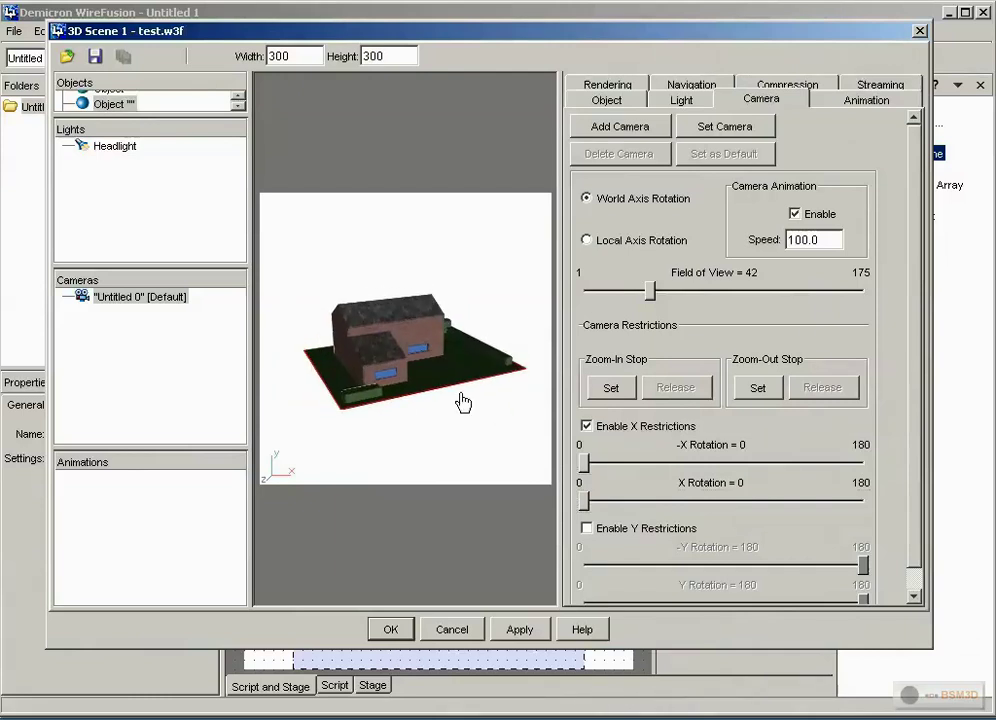
click(738, 133)
click(150, 298)
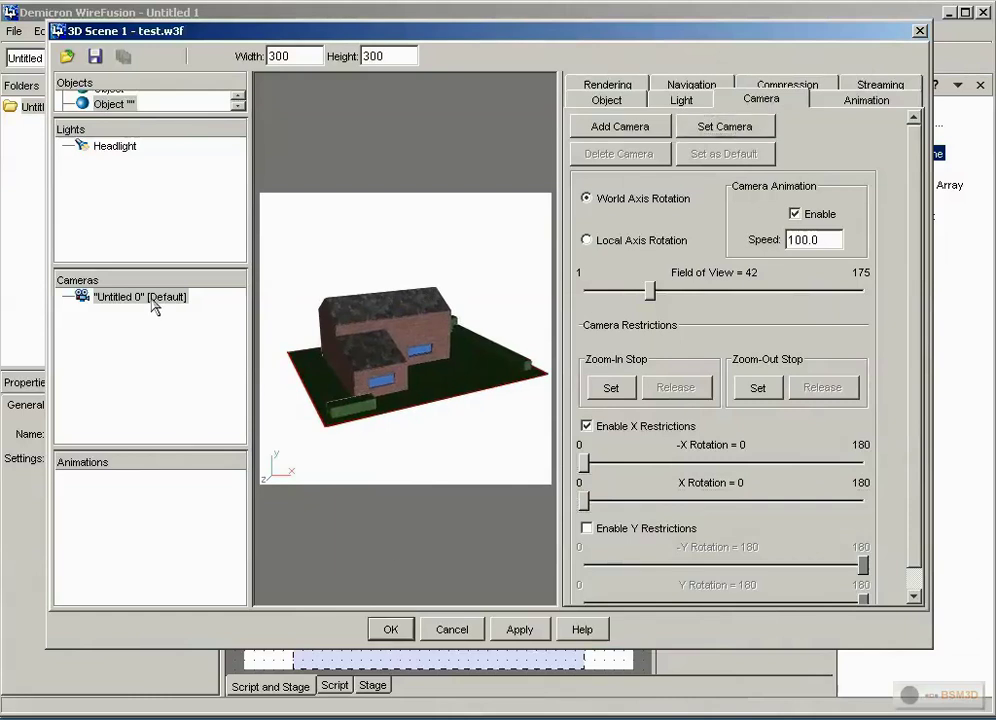
click(401, 630)
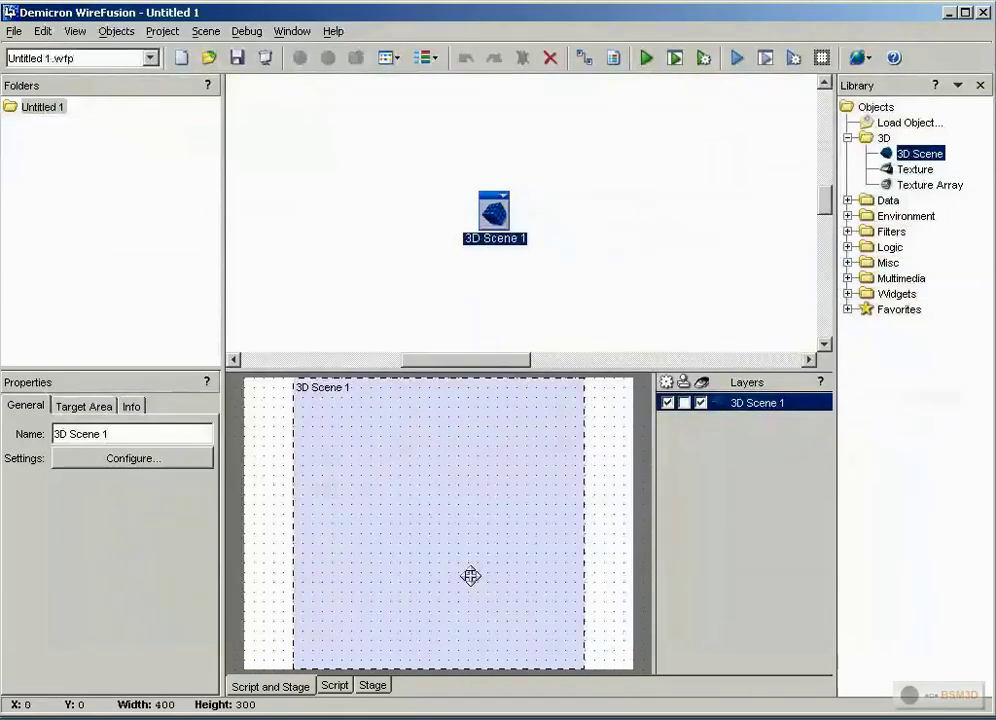
click(646, 58)
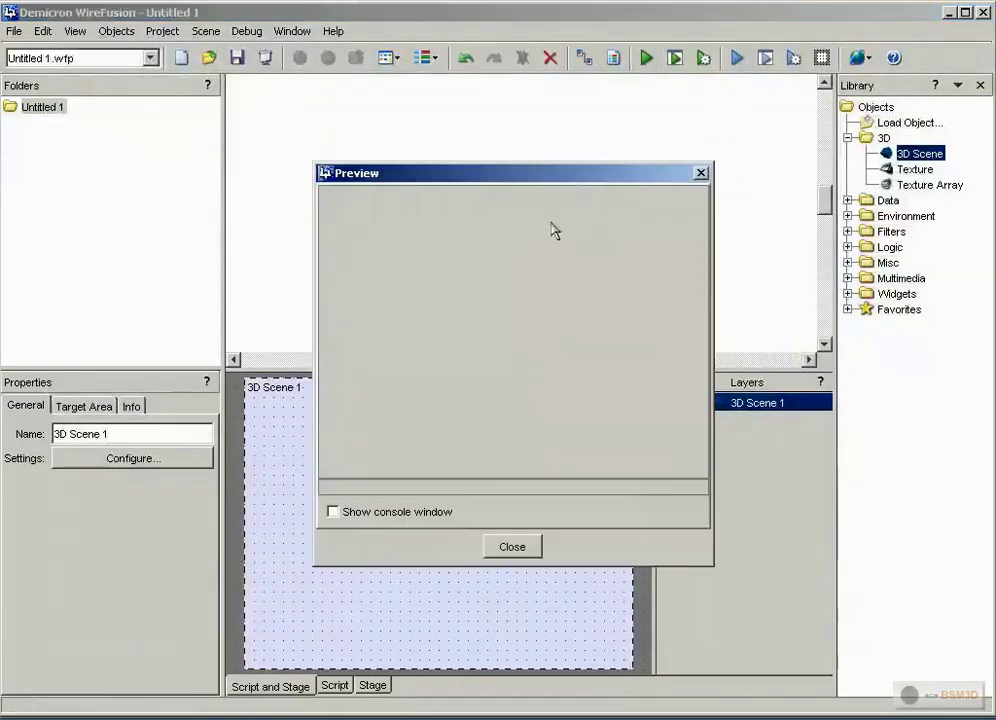
drag(579, 386, 517, 520)
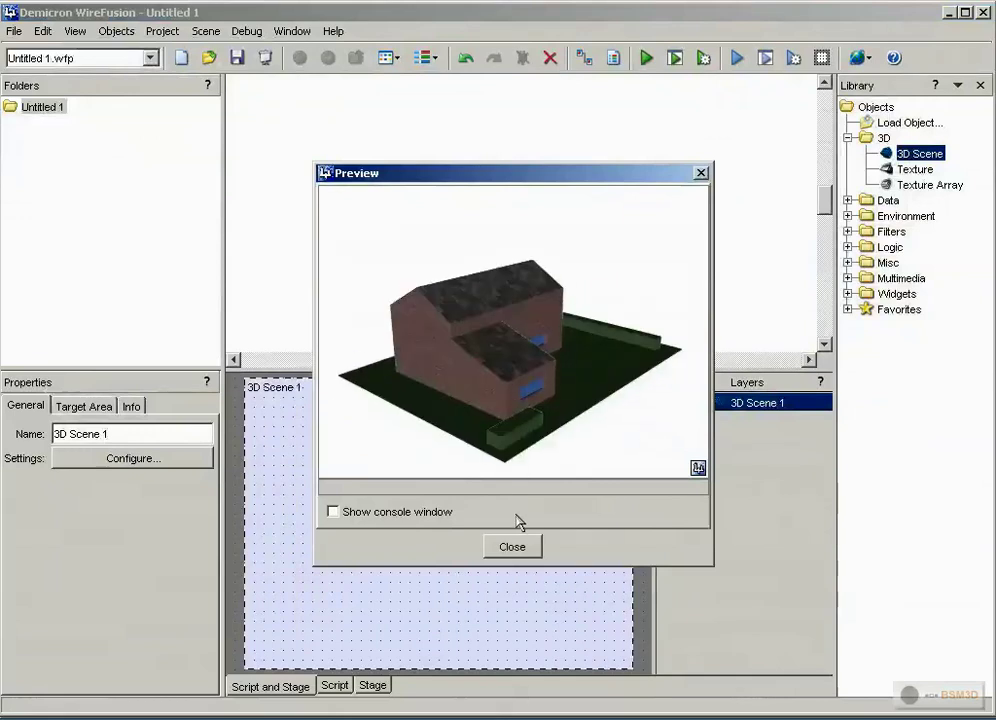
click(520, 550)
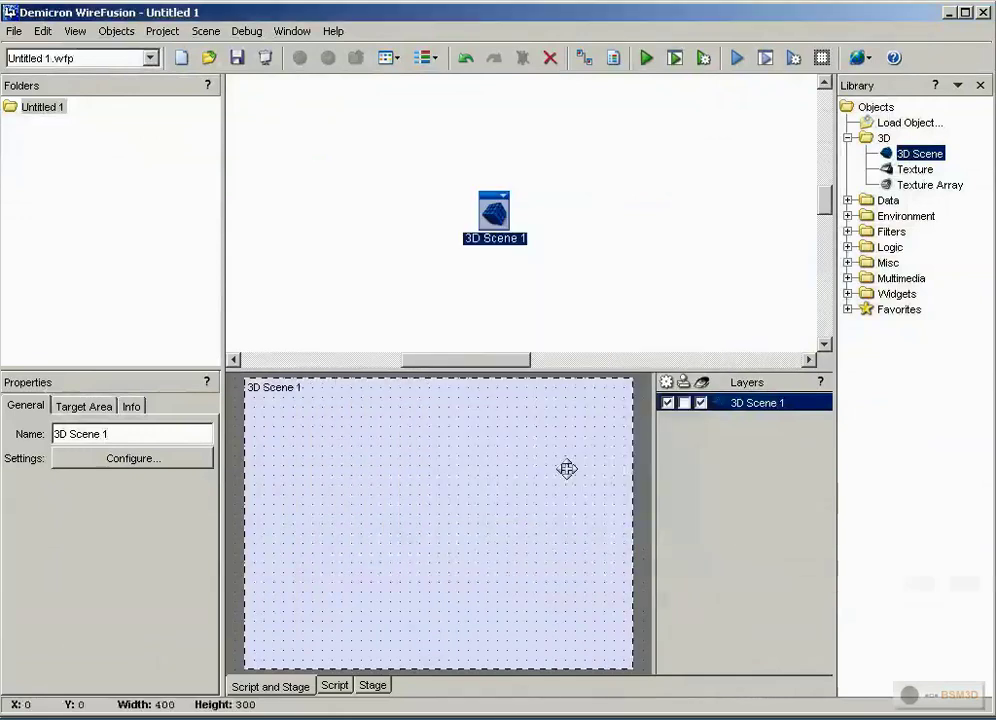
click(674, 58)
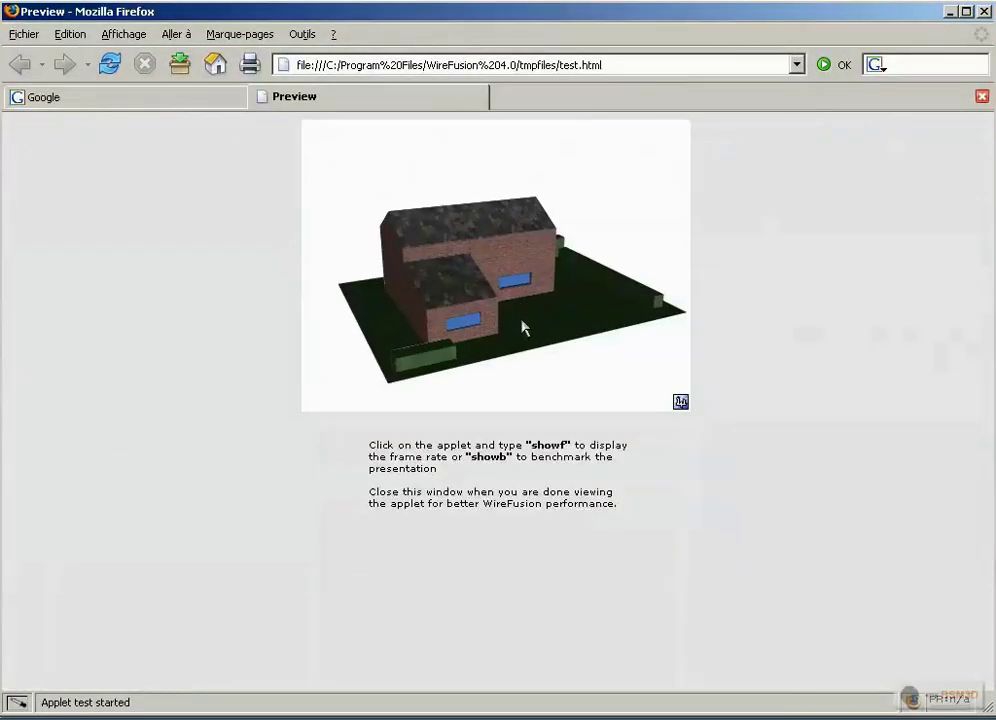
drag(575, 312, 424, 369)
drag(585, 342, 500, 330)
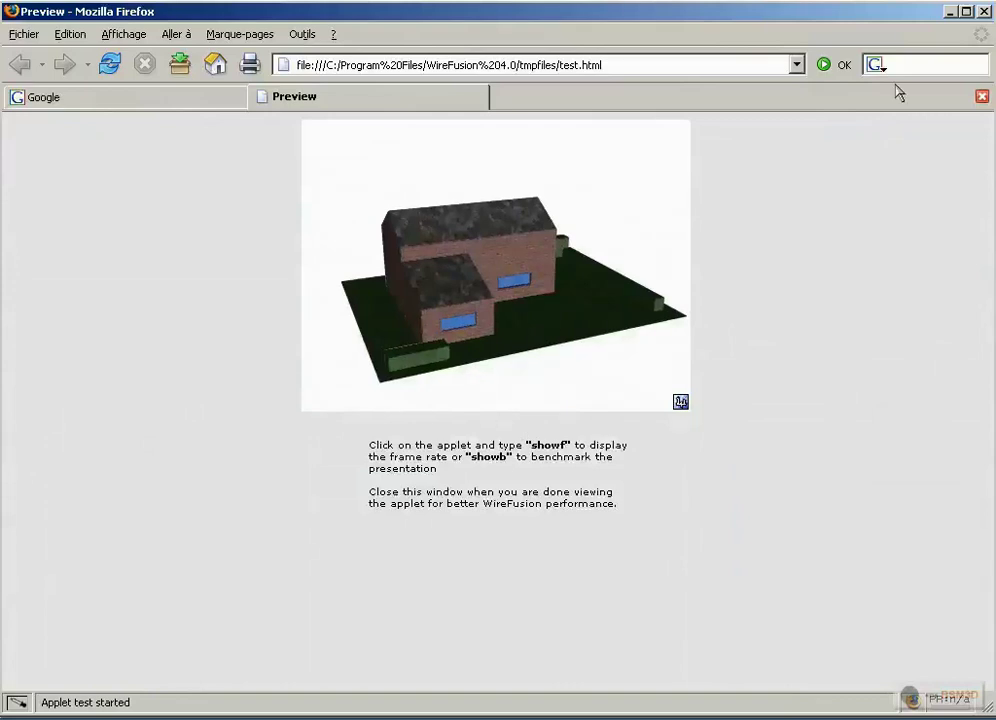
click(982, 97)
click(982, 11)
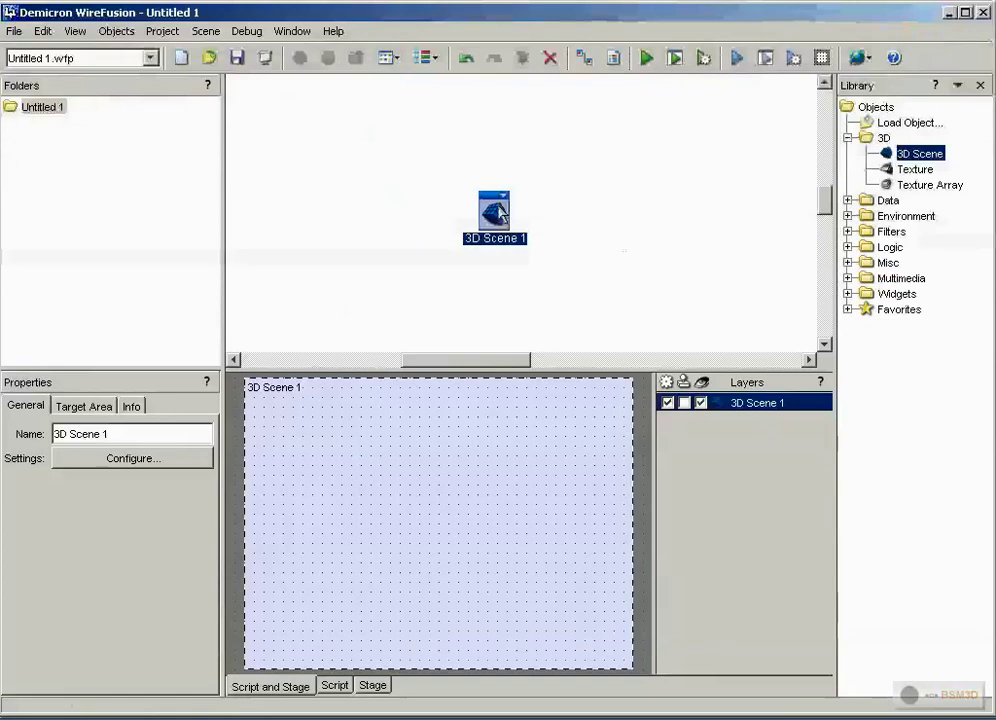
Delete 3D Scene 1 and add a new 3D World scene loaded with the house model
key(Delete)
click(471, 387)
drag(918, 153, 518, 246)
click(503, 376)
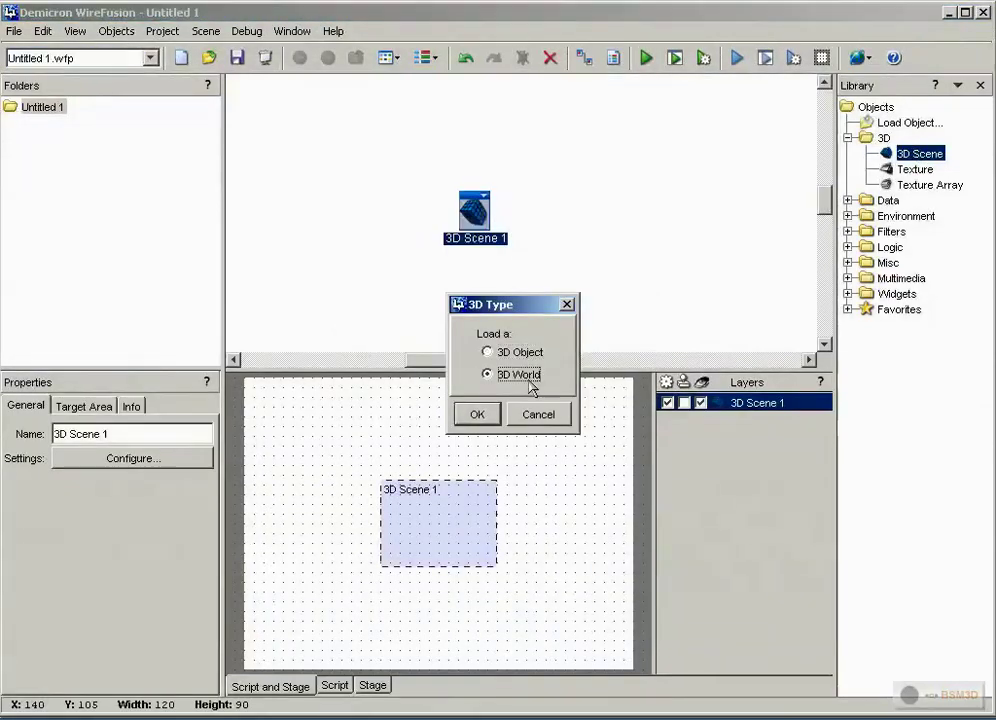
click(480, 415)
double_click(352, 237)
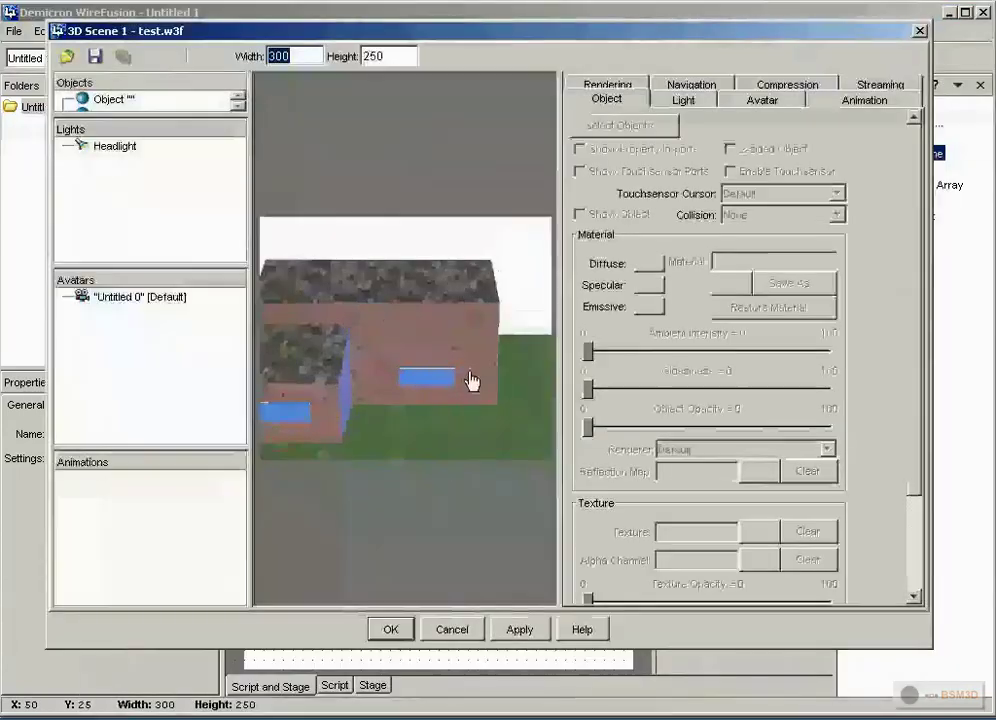
drag(422, 438, 477, 424)
Store a new viewpoint for the default avatar and frame the house from the front
click(133, 298)
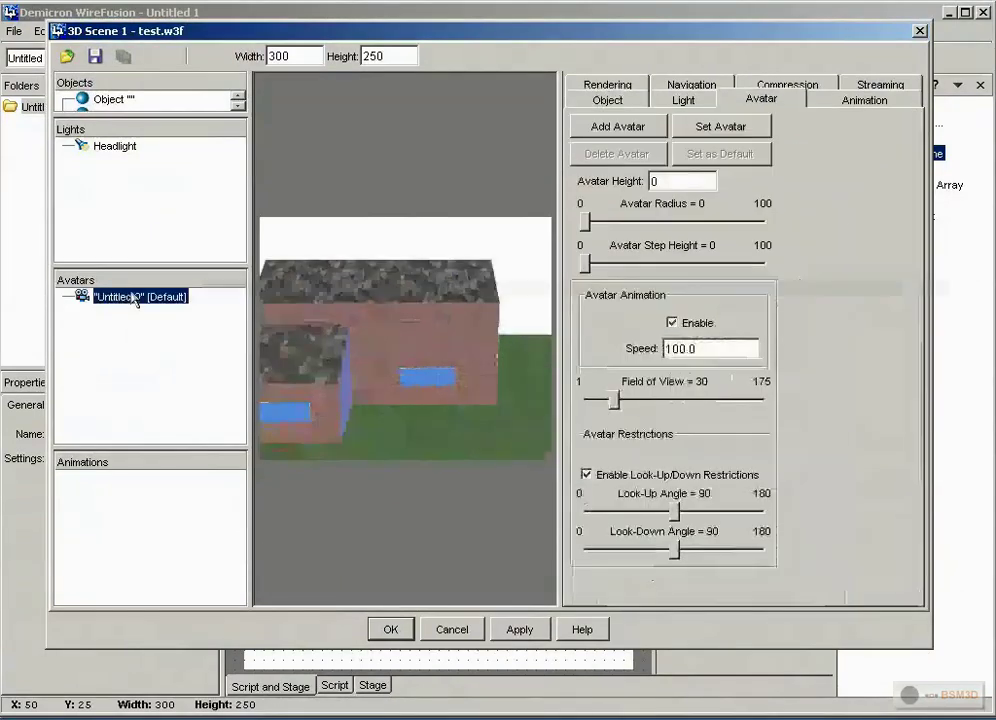
drag(452, 322, 421, 437)
click(733, 127)
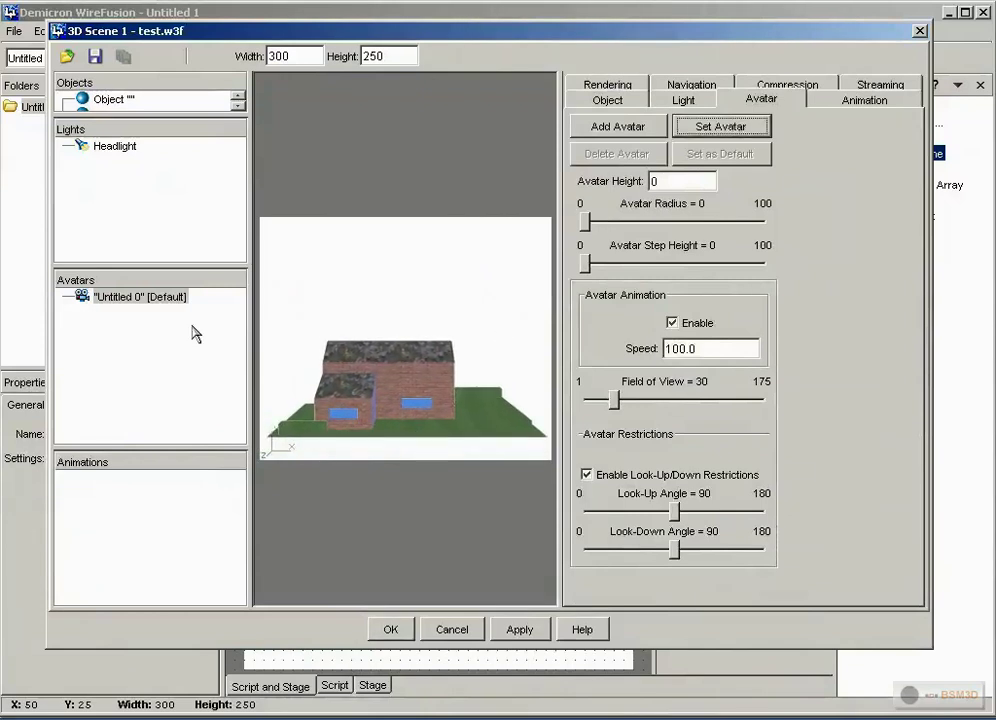
key(Tab)
drag(378, 320, 443, 348)
Try Contour and Constant renderers, then set Renderer Type to Phong Shading
click(607, 85)
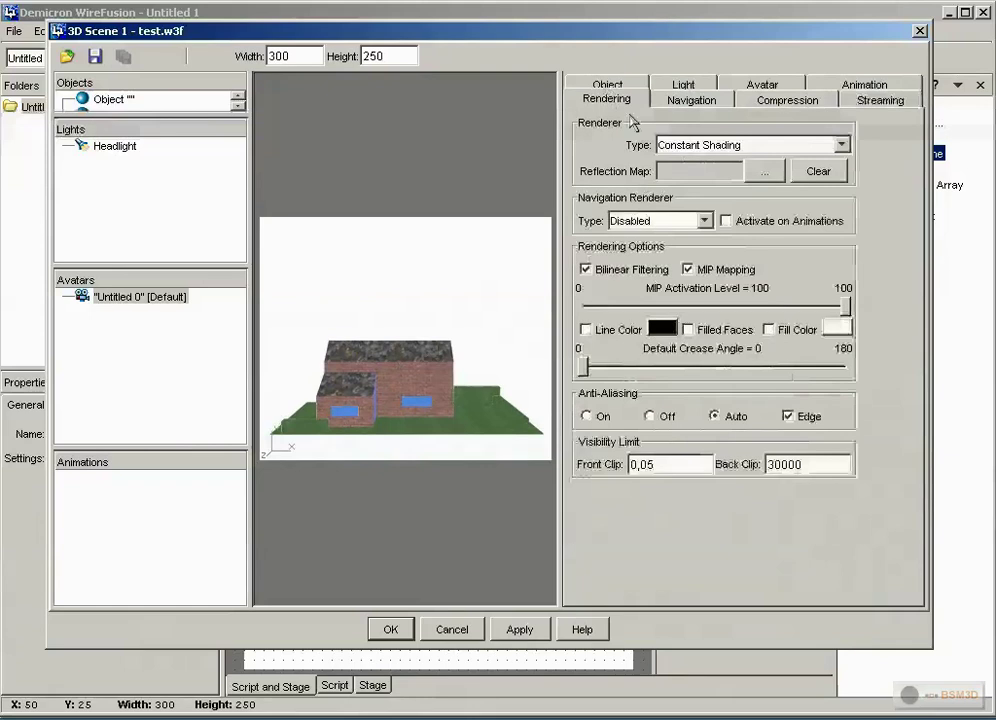
click(714, 148)
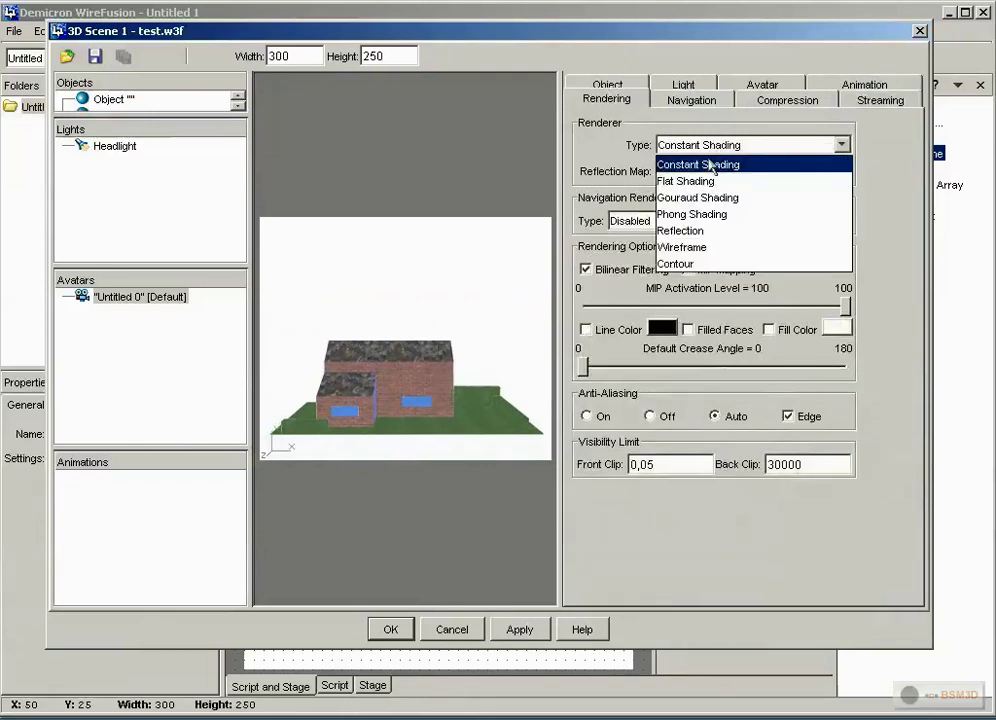
click(694, 266)
mouse_move(338, 441)
mouse_down()
mouse_move(371, 440)
mouse_move(316, 438)
mouse_move(340, 438)
mouse_up()
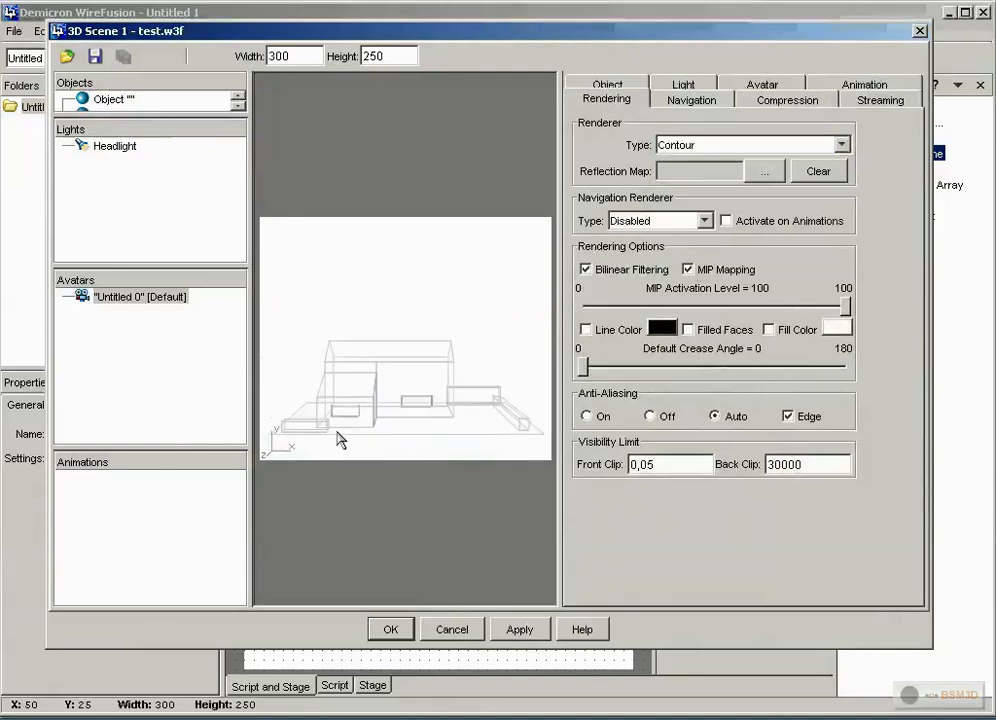
click(698, 146)
click(693, 165)
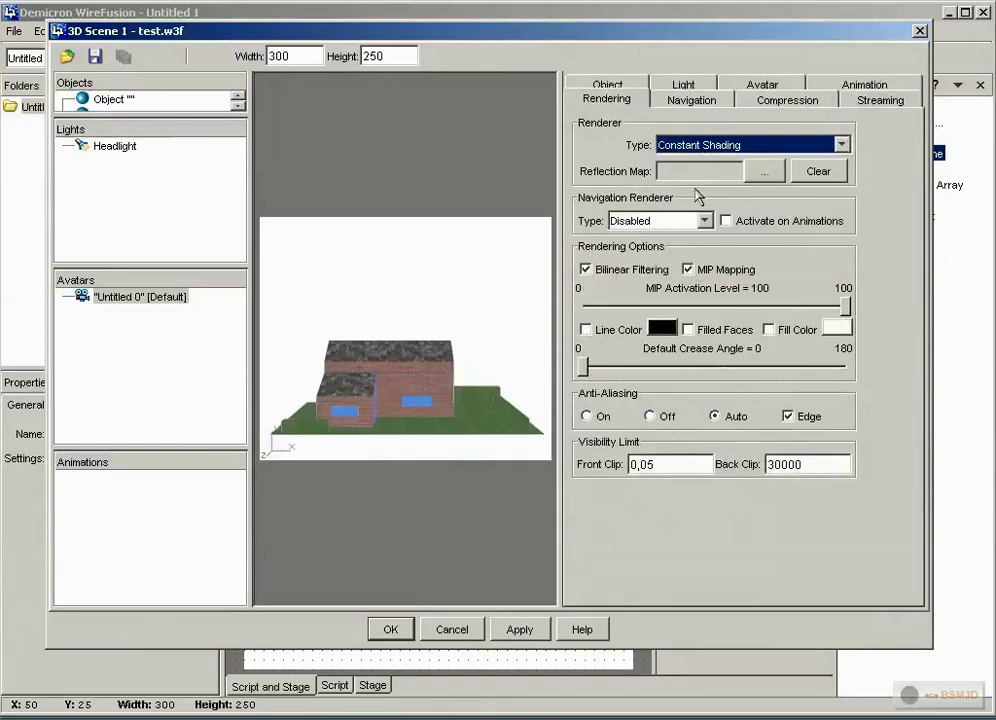
click(698, 146)
click(692, 214)
click(695, 146)
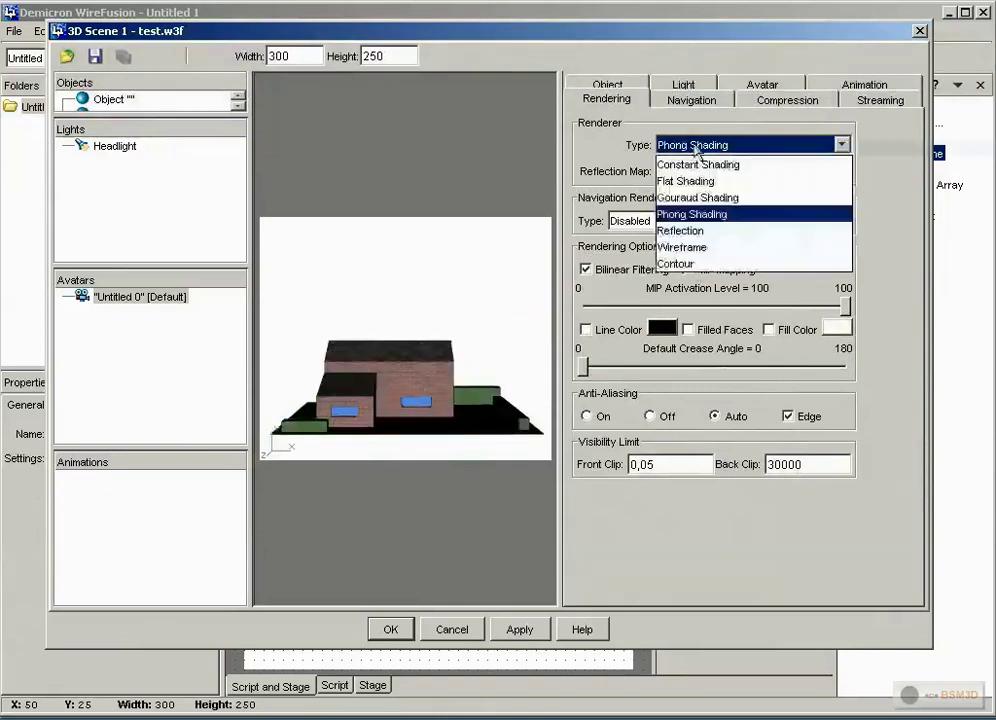
click(700, 215)
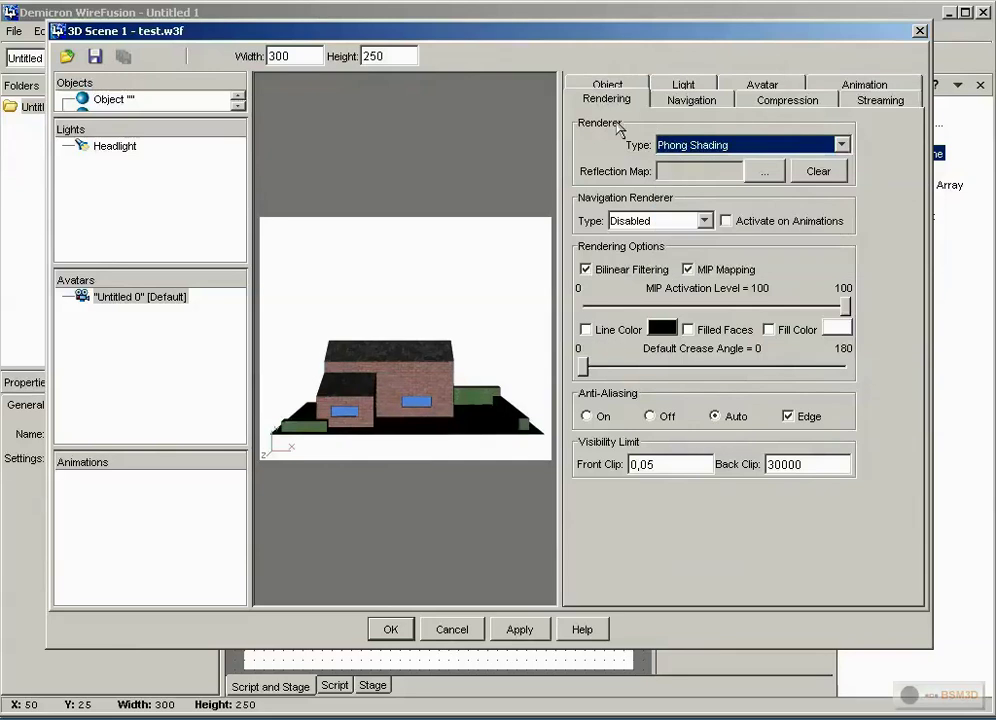
Set Navigation Renderer to Contour with Line Color and Filled Faces, then apply the settings
click(634, 221)
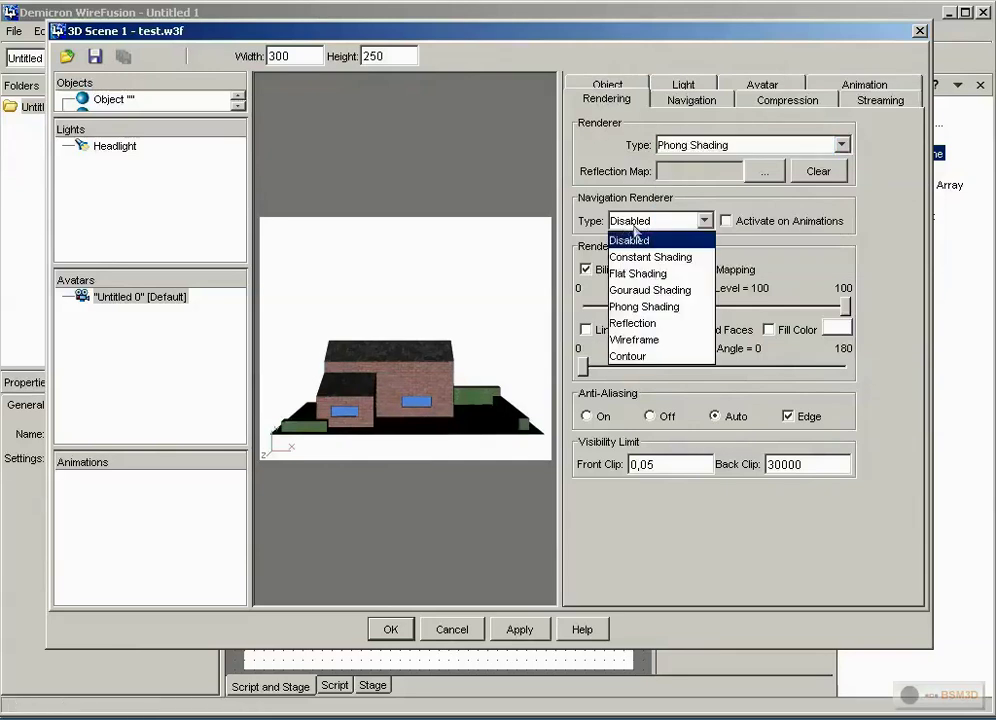
click(644, 358)
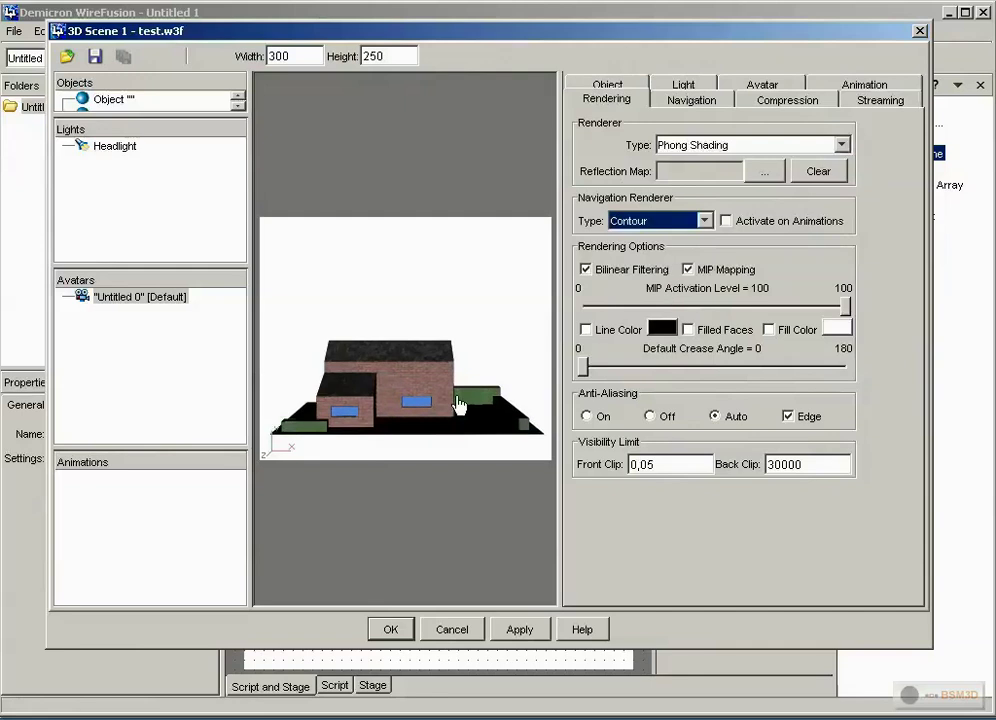
drag(445, 404, 414, 404)
click(615, 333)
click(690, 330)
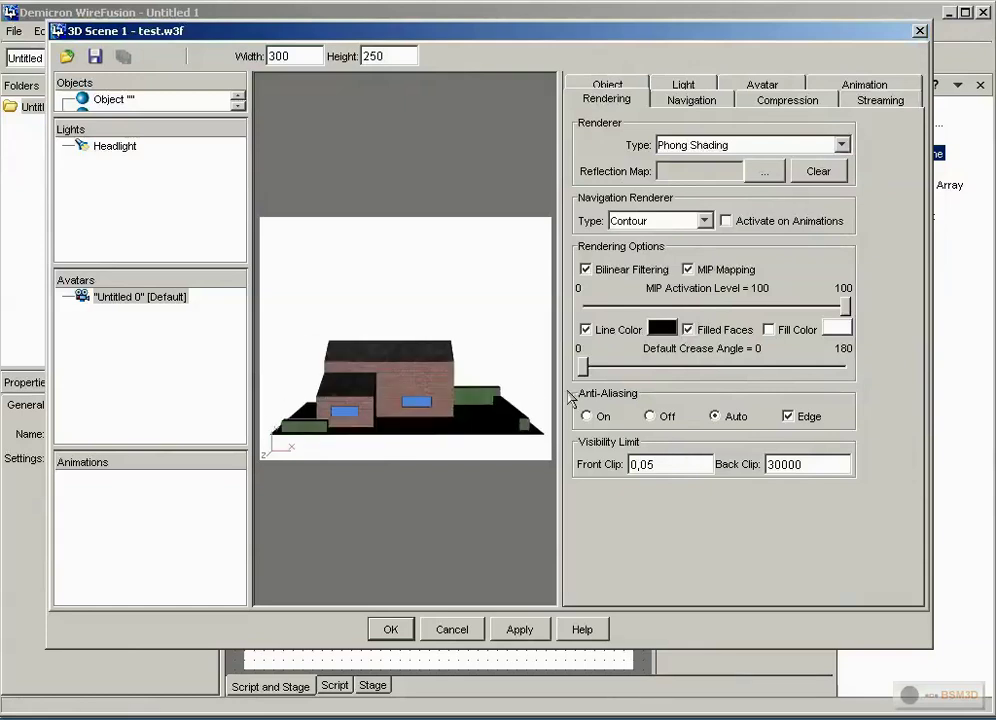
click(398, 632)
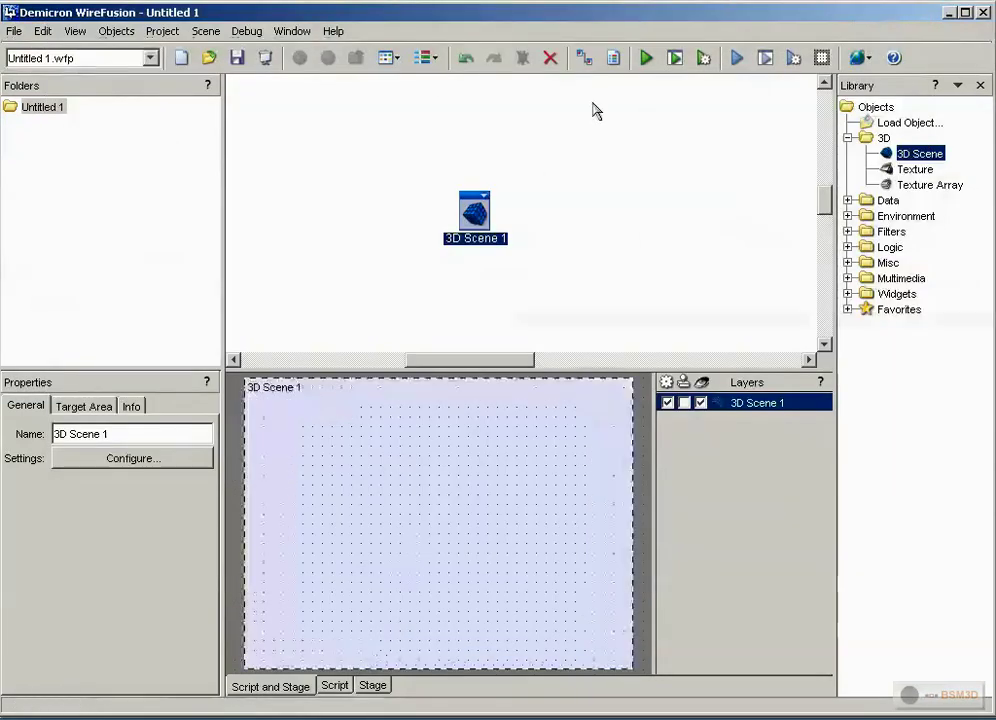
click(647, 58)
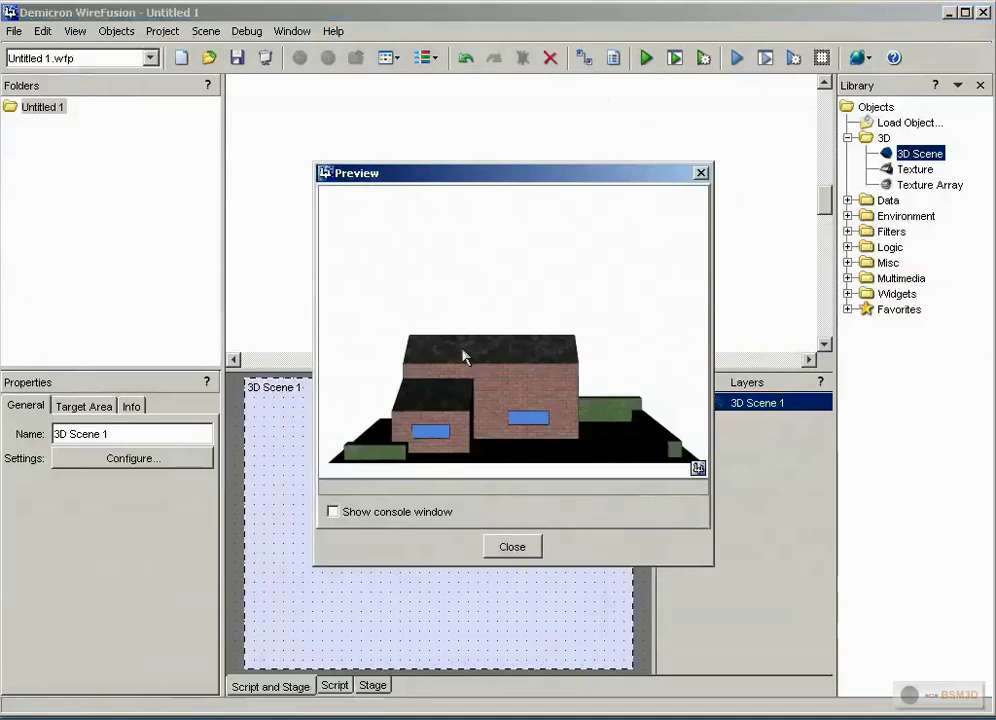
drag(478, 411, 448, 460)
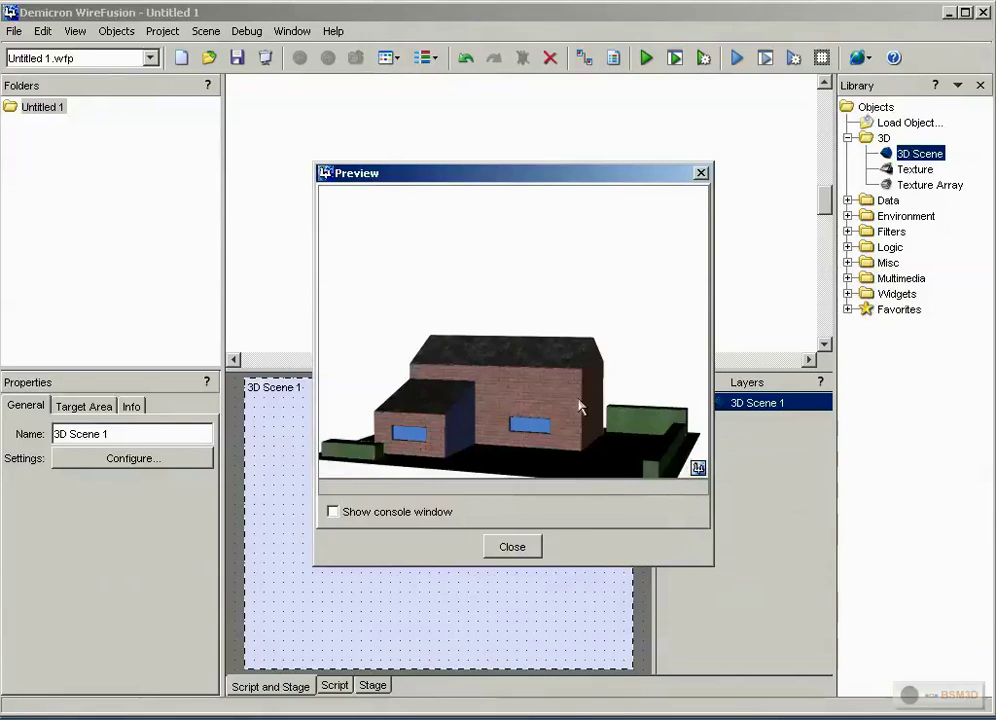
click(514, 547)
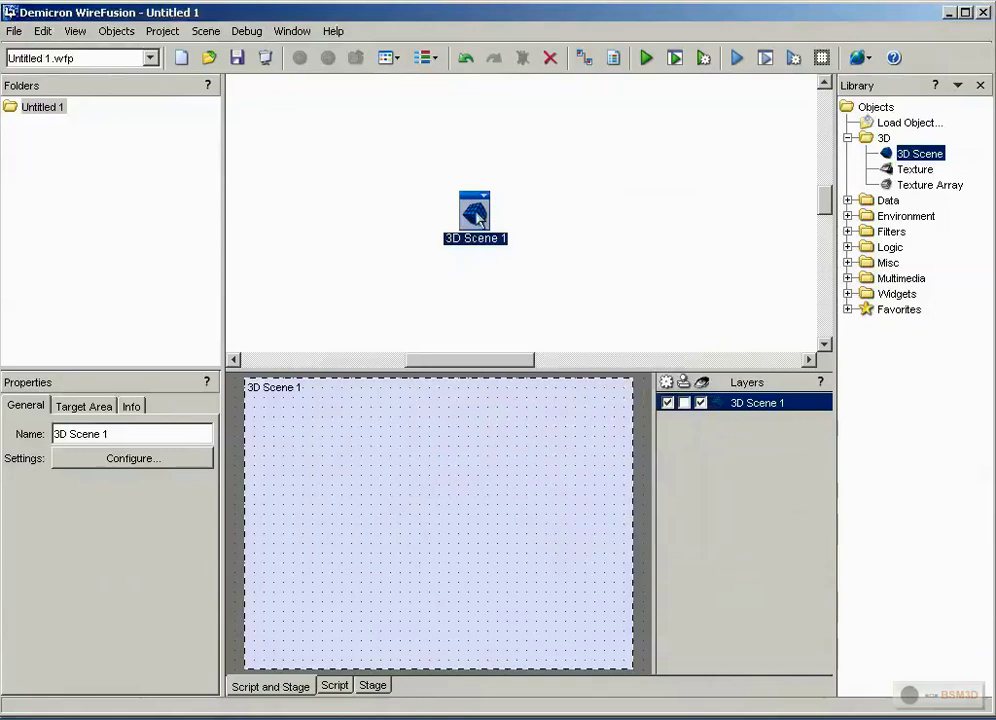
Rotate the house in the test.html preview to check contour rendering, then close that tab
drag(432, 218, 394, 221)
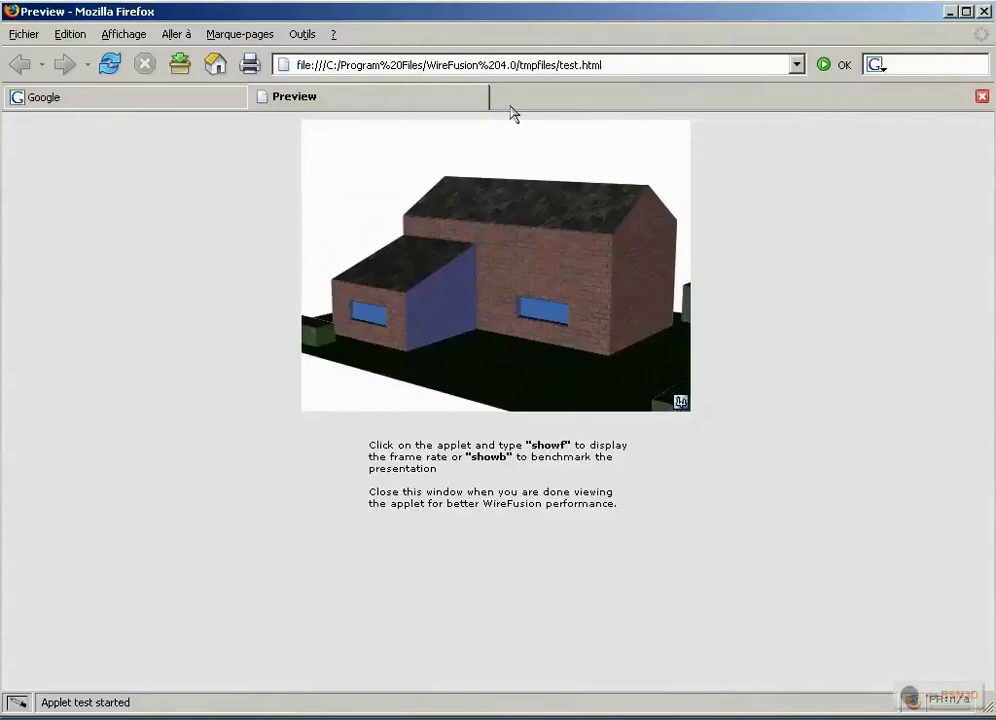
click(982, 97)
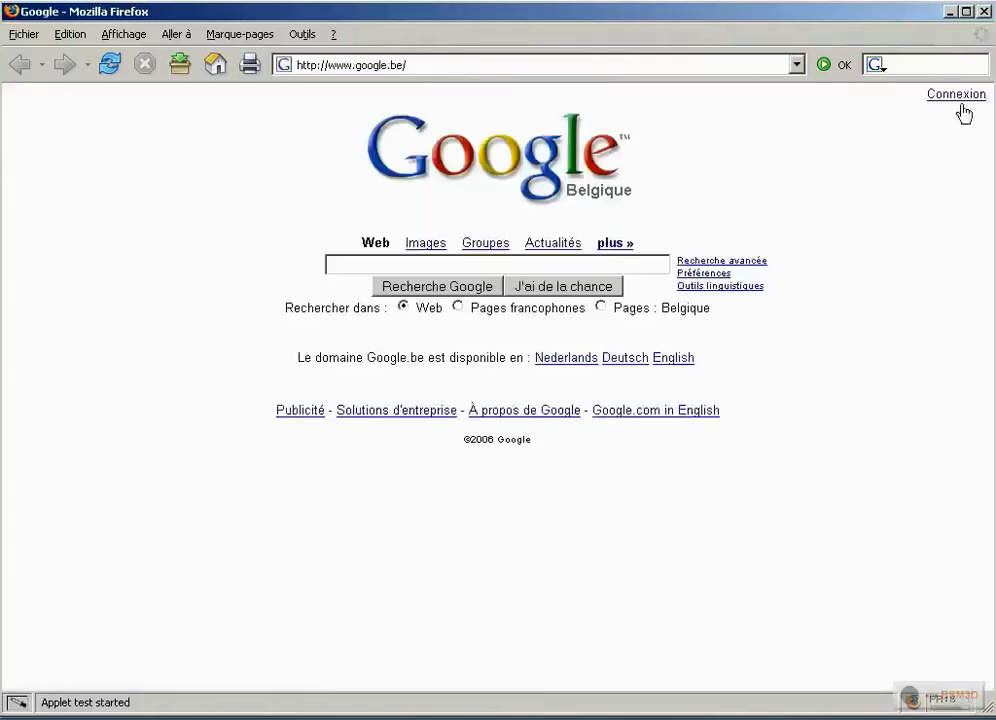